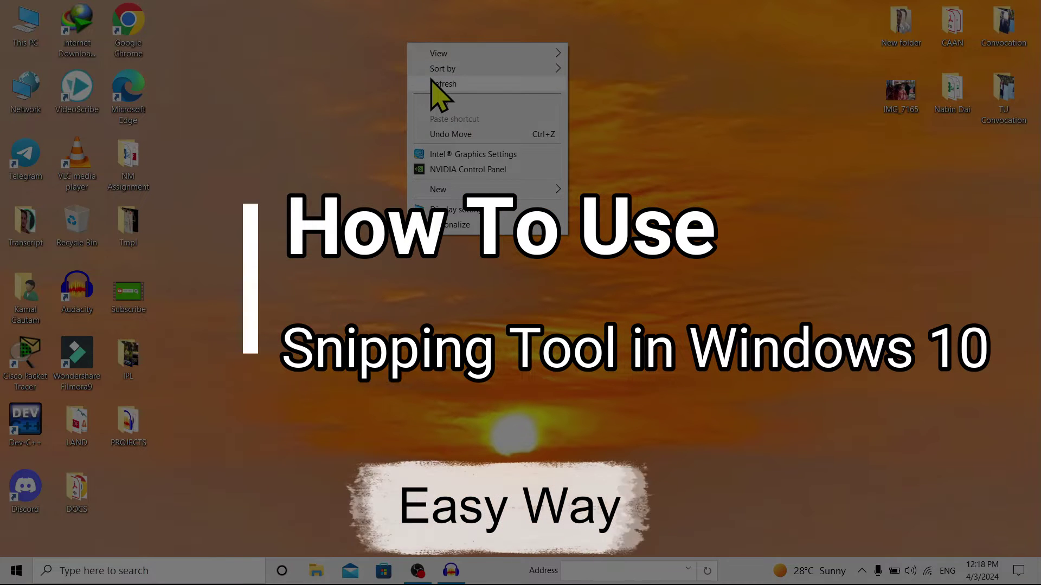
# Refresh the desktop from its right-click menu.
pyautogui.click(432, 82)
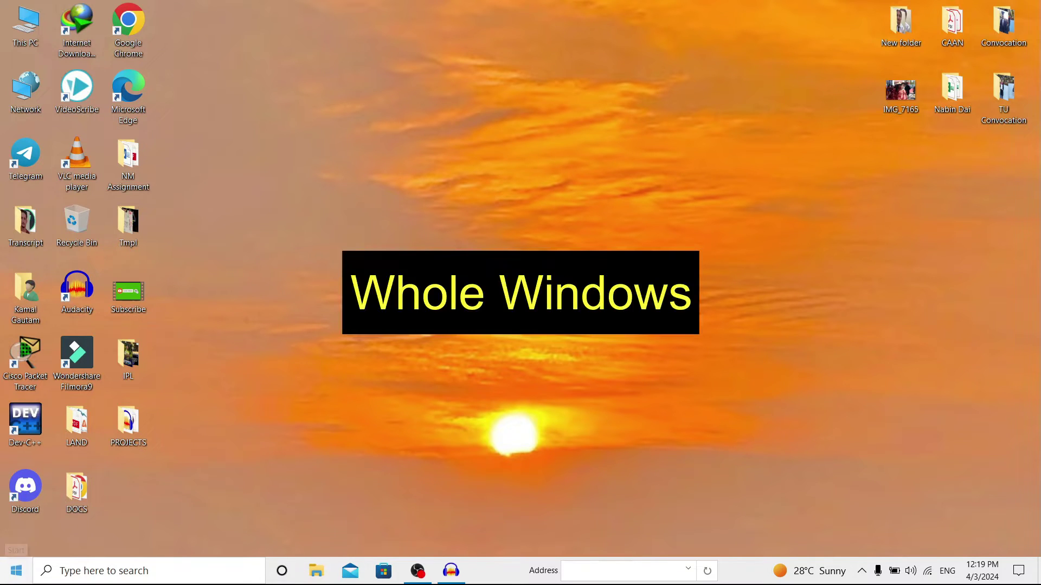
pyautogui.rightClick(591, 28)
pyautogui.click(623, 70)
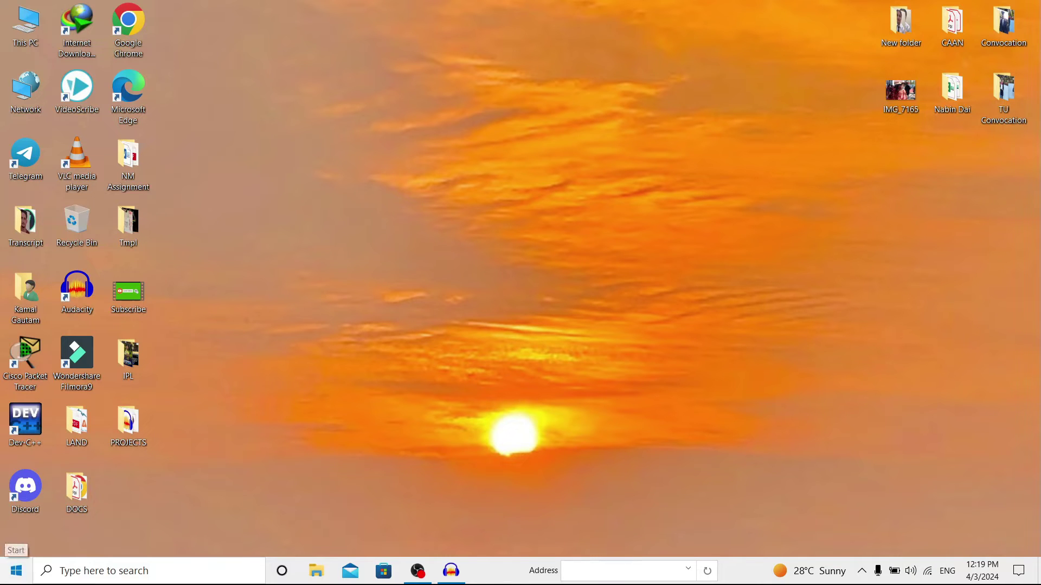
# Launch Snipping Tool by searching 'snipp' and move its window to the centre.
pyautogui.press('super')
pyautogui.write('snipp')
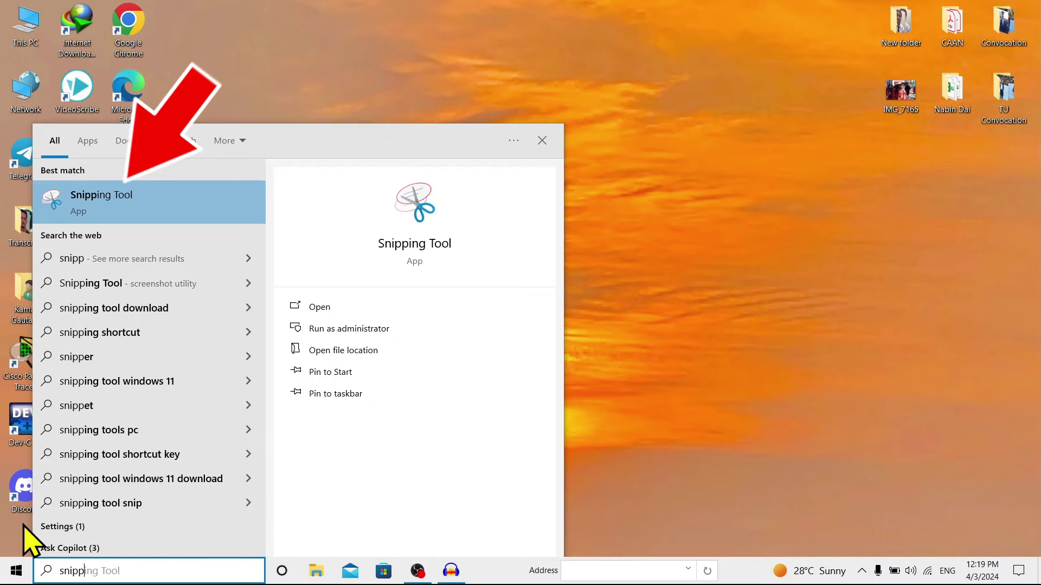
pyautogui.click(168, 218)
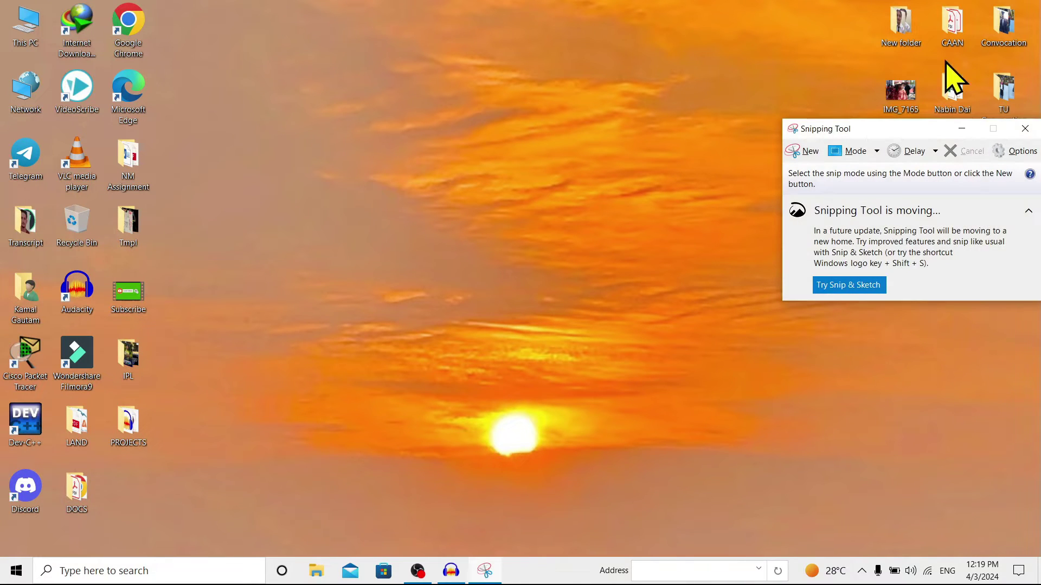
pyautogui.moveTo(889, 133); pyautogui.dragTo(440, 96)
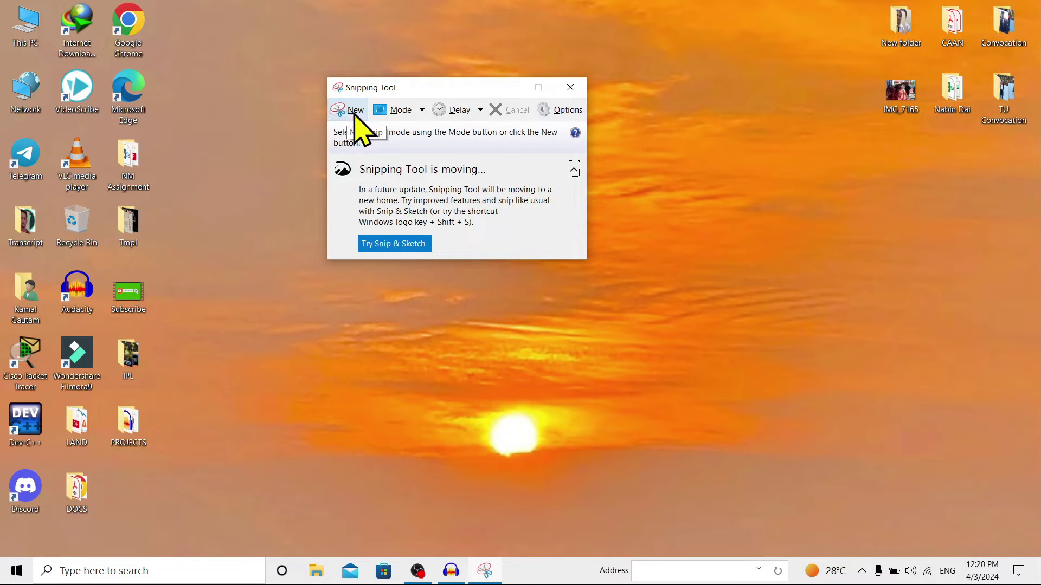
# Capture a Free-form Snip around an irregular patch of sky, then start a new snip.
pyautogui.click(409, 112)
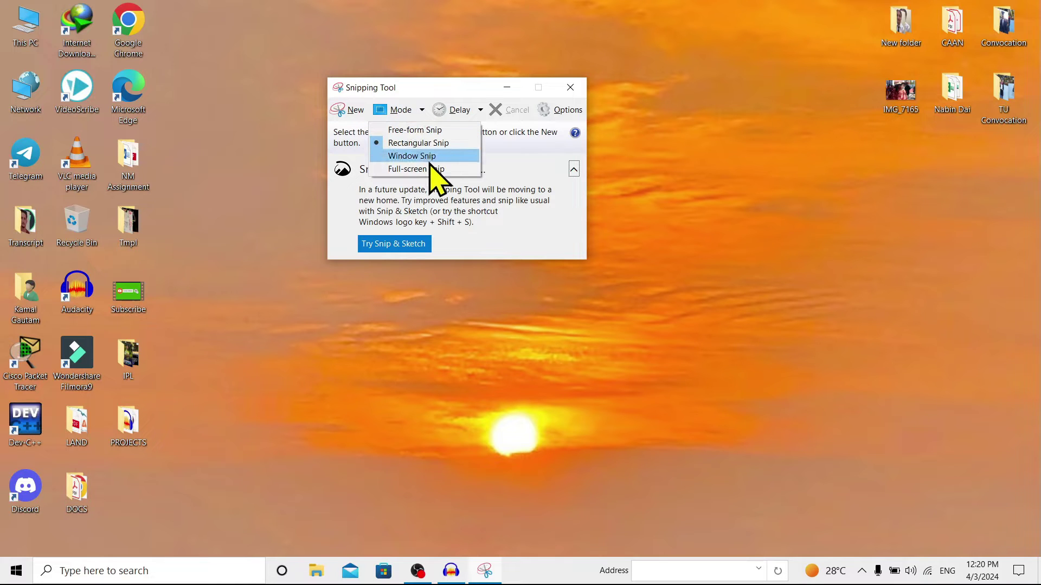
pyautogui.click(417, 130)
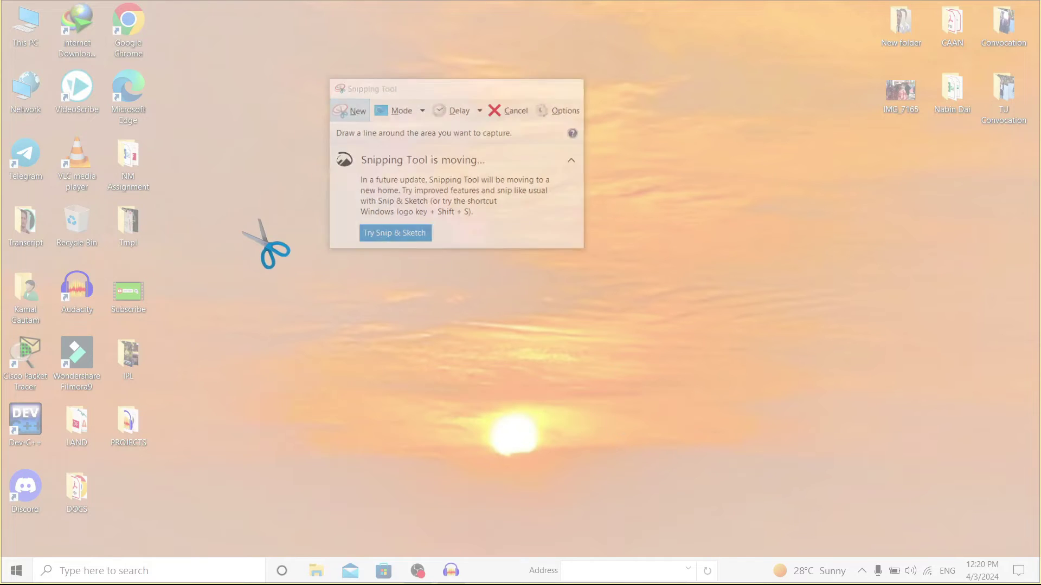
pyautogui.moveTo(264, 241)
pyautogui.mouseDown()
pyautogui.moveTo(234, 330)
pyautogui.moveTo(317, 378)
pyautogui.moveTo(415, 251)
pyautogui.moveTo(265, 209)
pyautogui.moveTo(230, 261)
pyautogui.mouseUp()
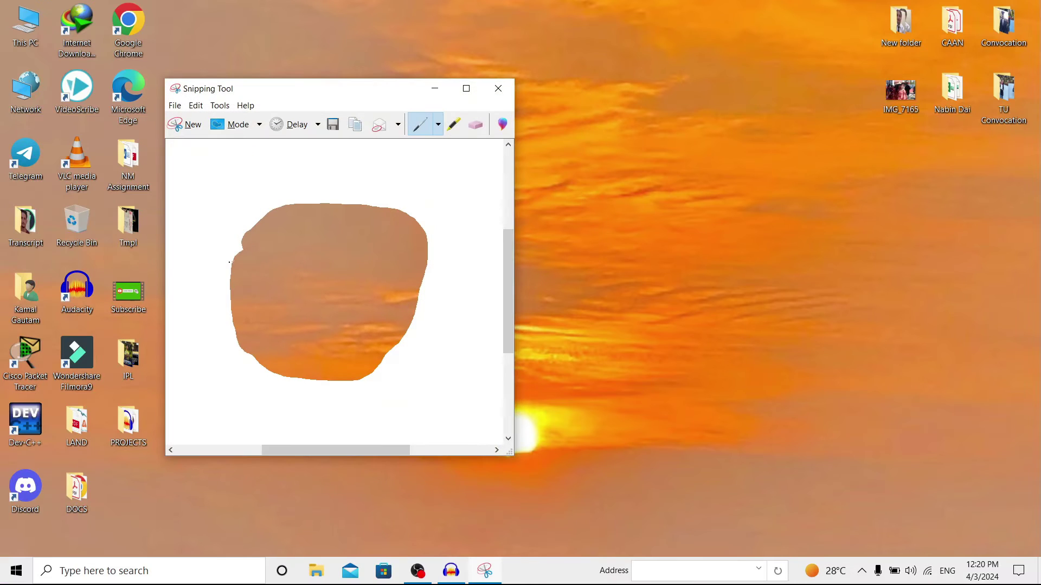
pyautogui.click(184, 128)
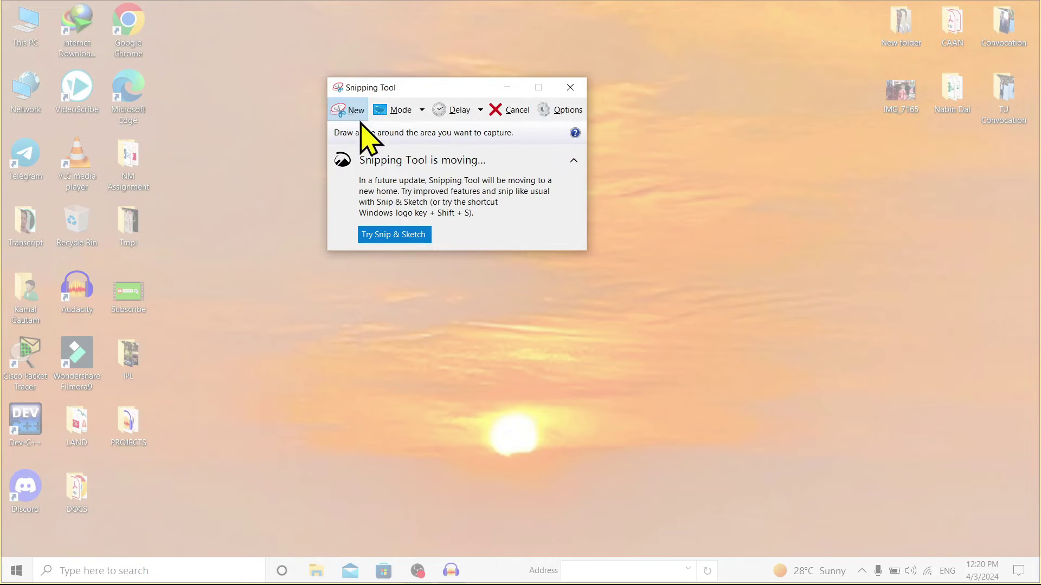
# Switch to Rectangular Snip and capture a rectangle of the cloud-streaked orange sky.
pyautogui.click(416, 110)
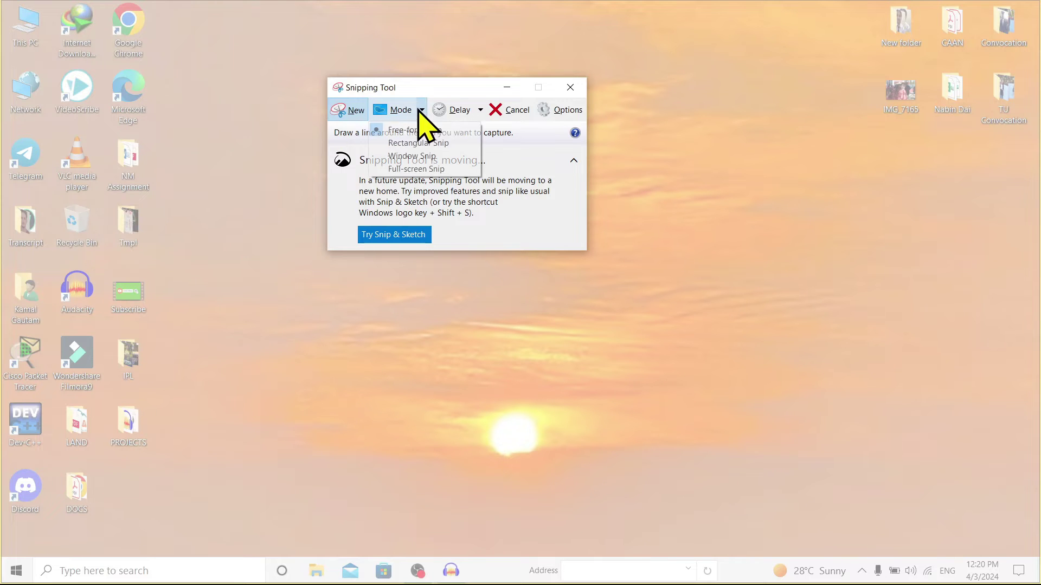
pyautogui.click(447, 144)
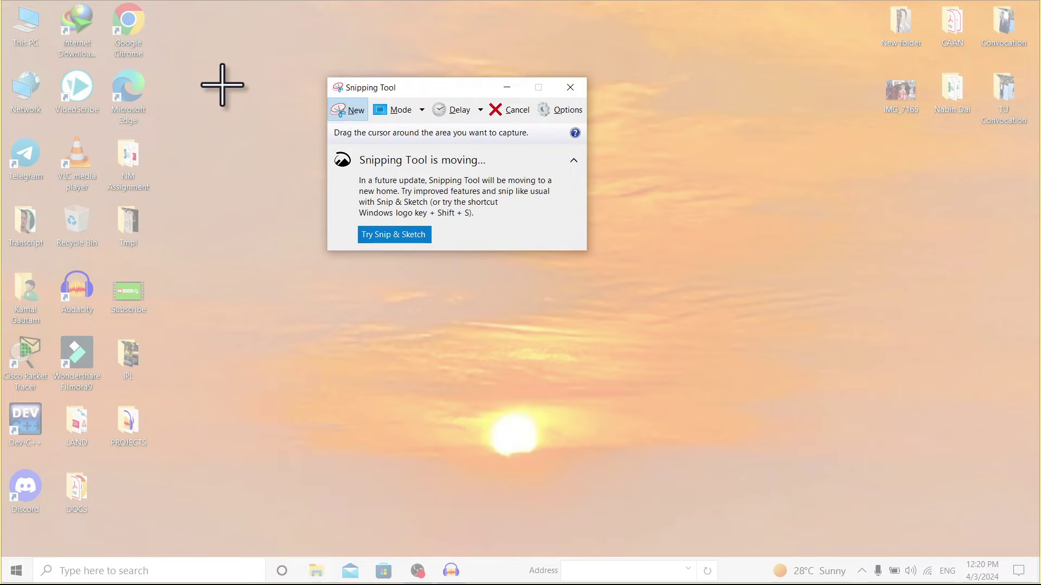
pyautogui.moveTo(221, 84); pyautogui.dragTo(706, 343)
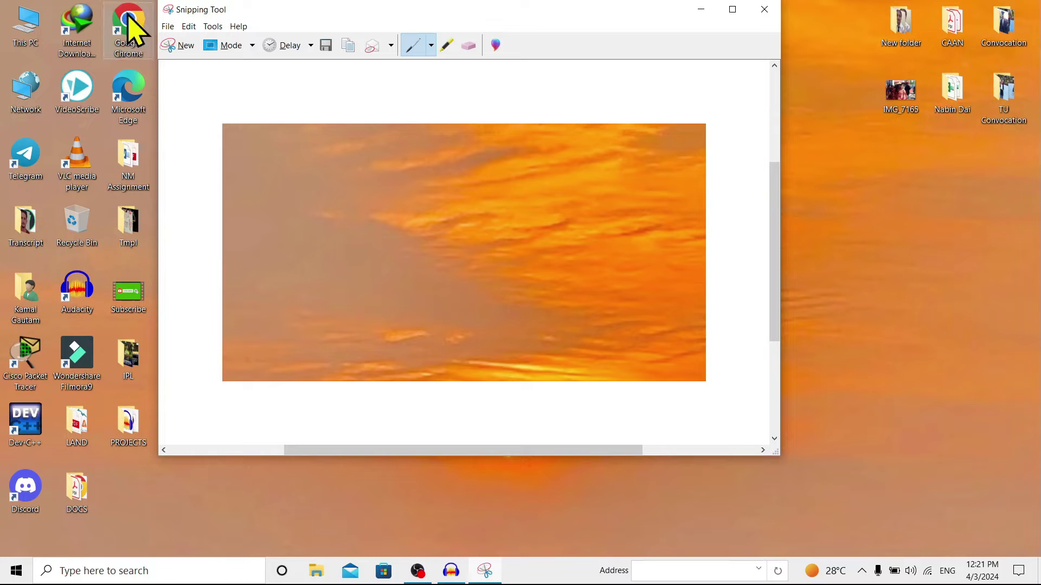
# Take a Window Snip of the whole desktop and scroll through the captured image.
pyautogui.click(176, 47)
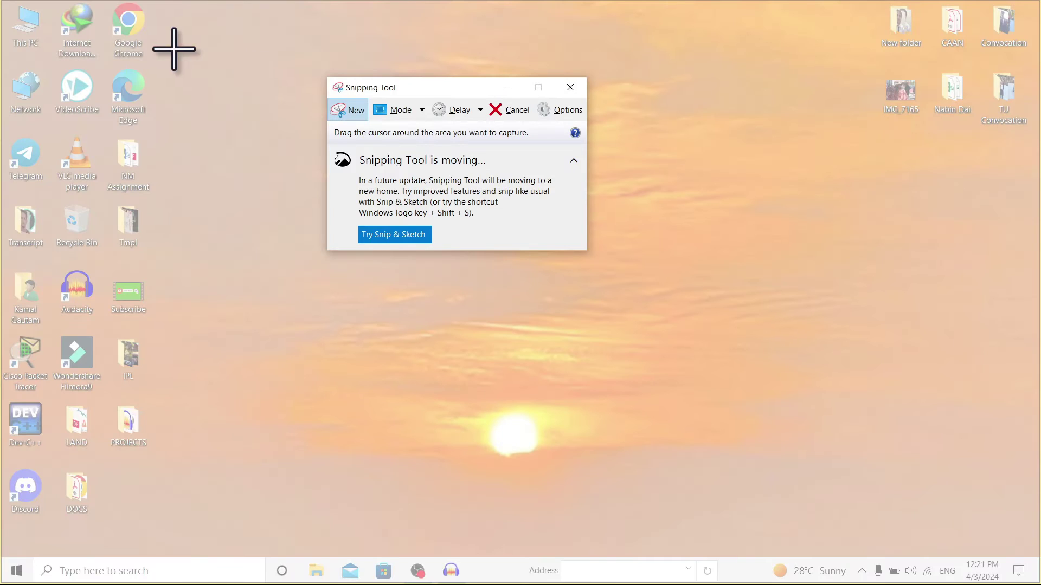
pyautogui.click(421, 110)
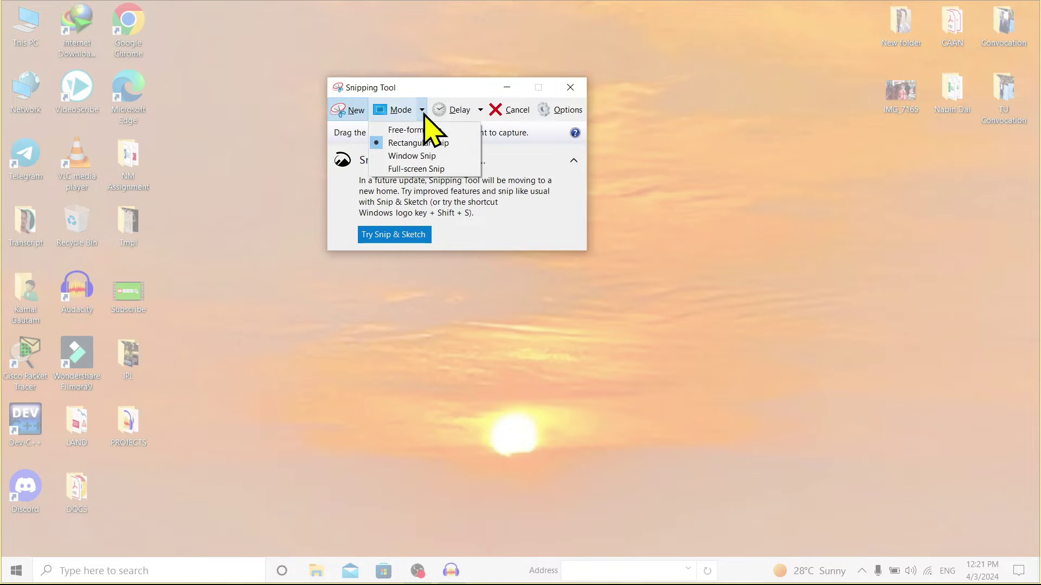
pyautogui.click(432, 156)
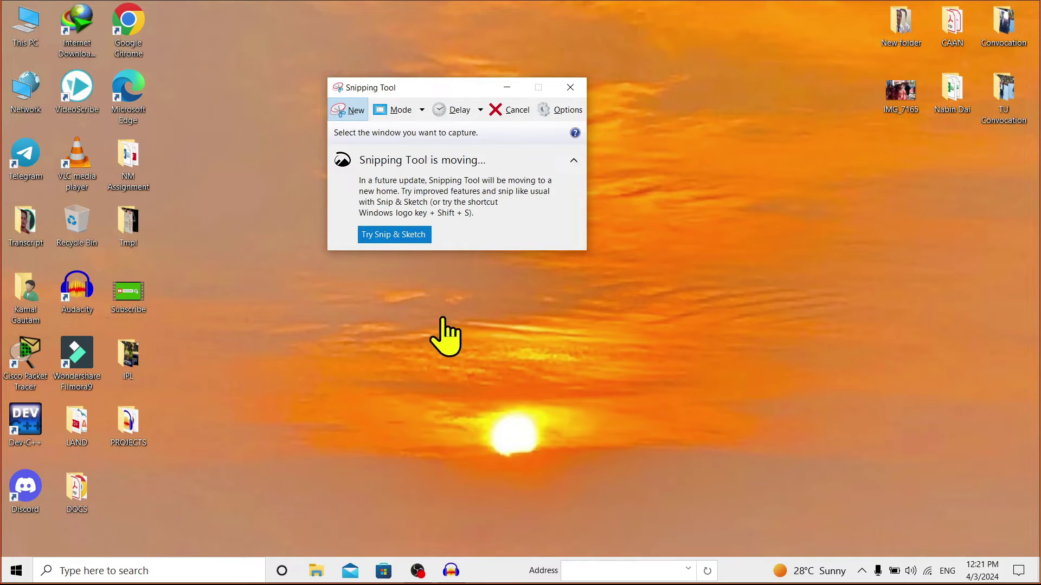
pyautogui.click(710, 330)
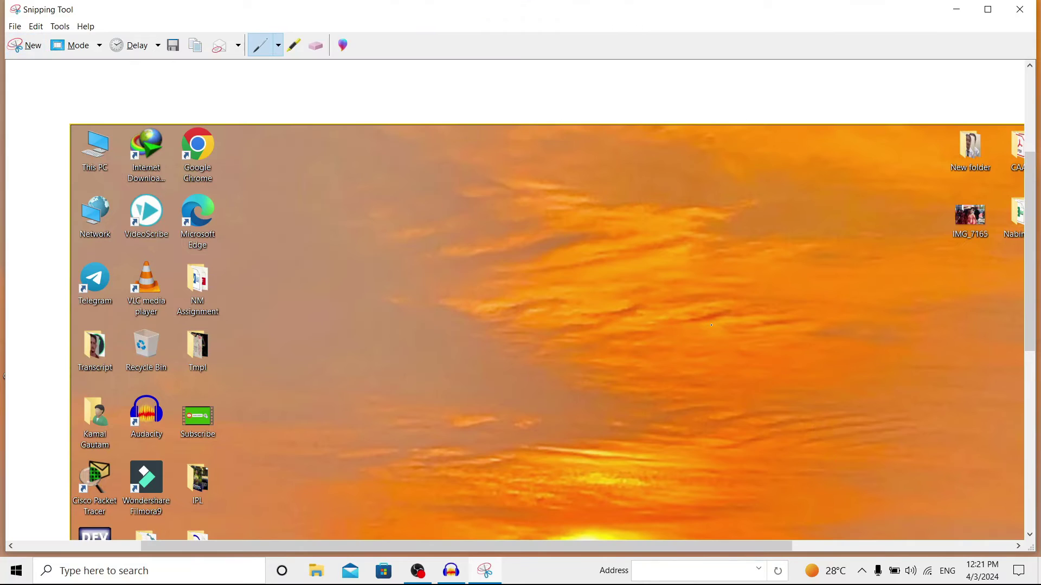
pyautogui.scroll(-3, 325, 255)
pyautogui.scroll(5, 325, 255)
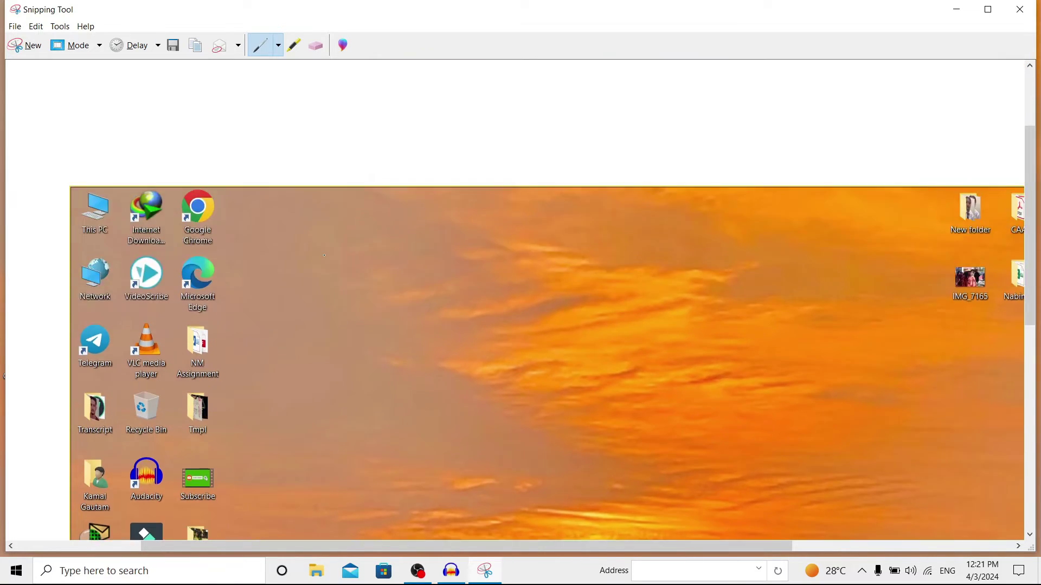
pyautogui.scroll(-5, 324, 255)
pyautogui.hscroll(-5, 325, 255)
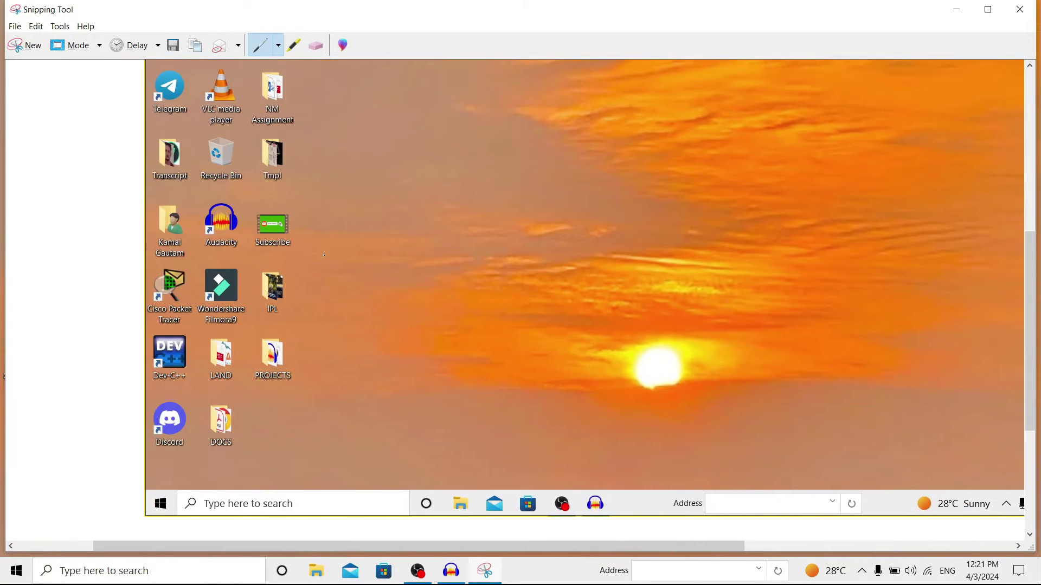
pyautogui.scroll(5, 324, 255)
pyautogui.hscroll(5, 324, 256)
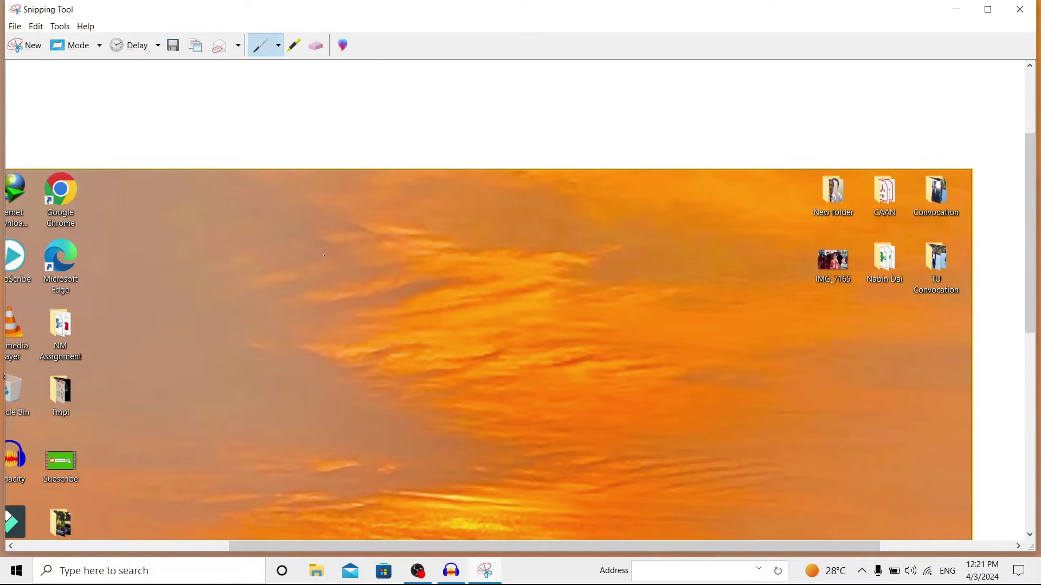
pyautogui.scroll(-4, 324, 255)
pyautogui.hscroll(-2, 324, 255)
pyautogui.scroll(4, 324, 256)
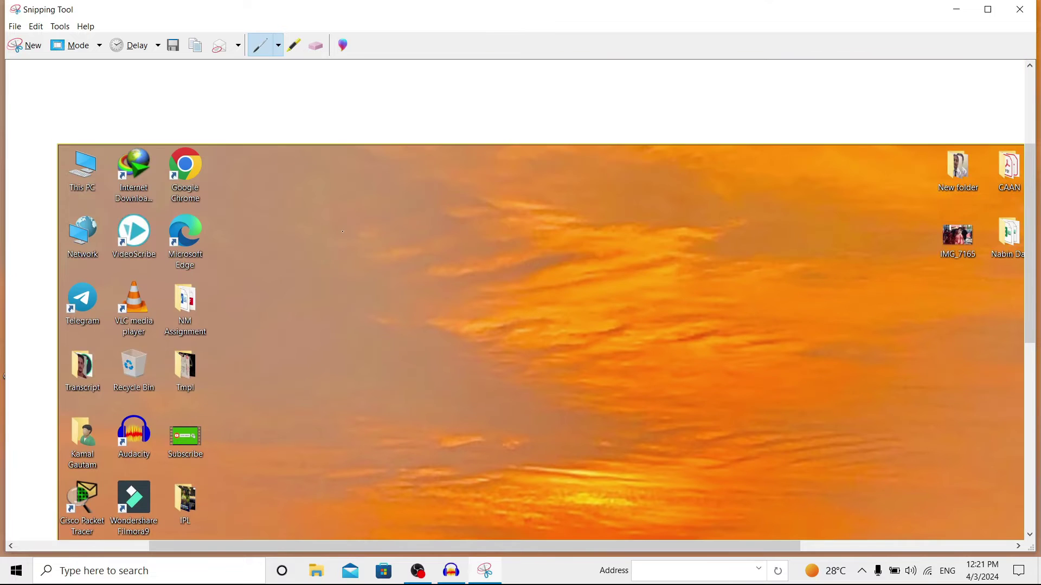
# Take a Full-screen Snip of the desktop and taskbar, then begin another snip.
pyautogui.click(25, 47)
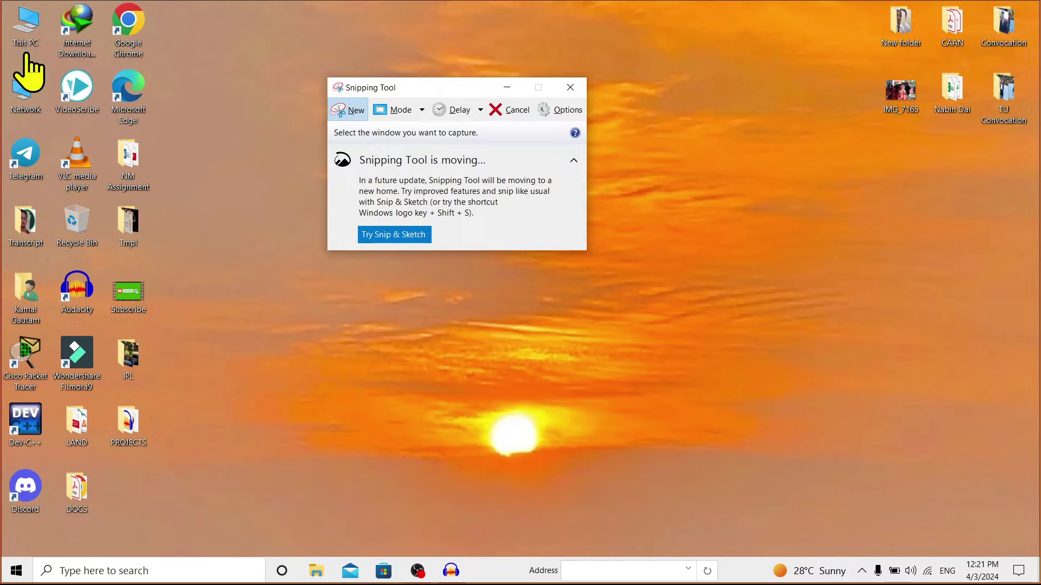
pyautogui.click(422, 110)
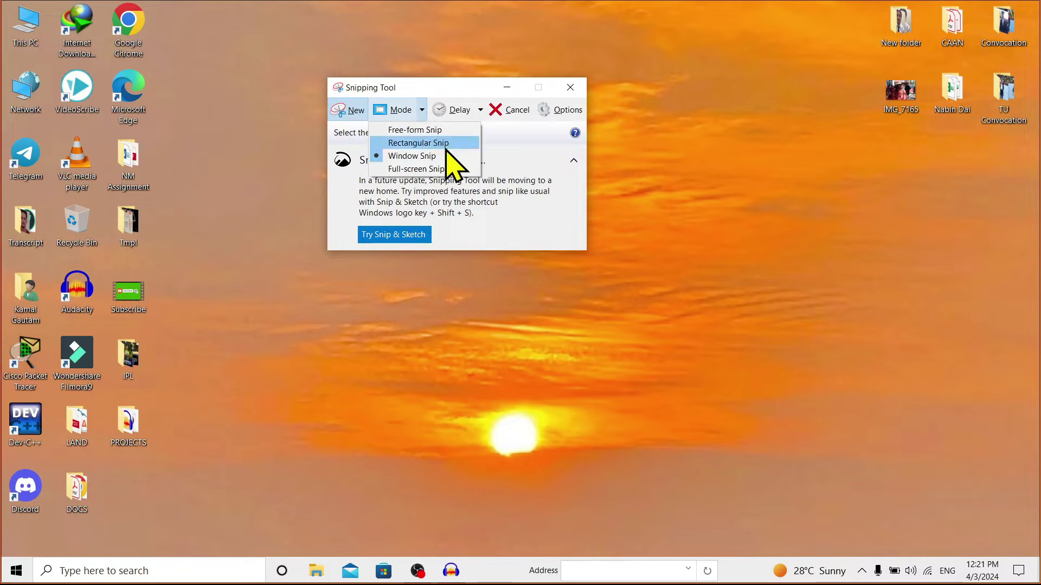
pyautogui.click(441, 169)
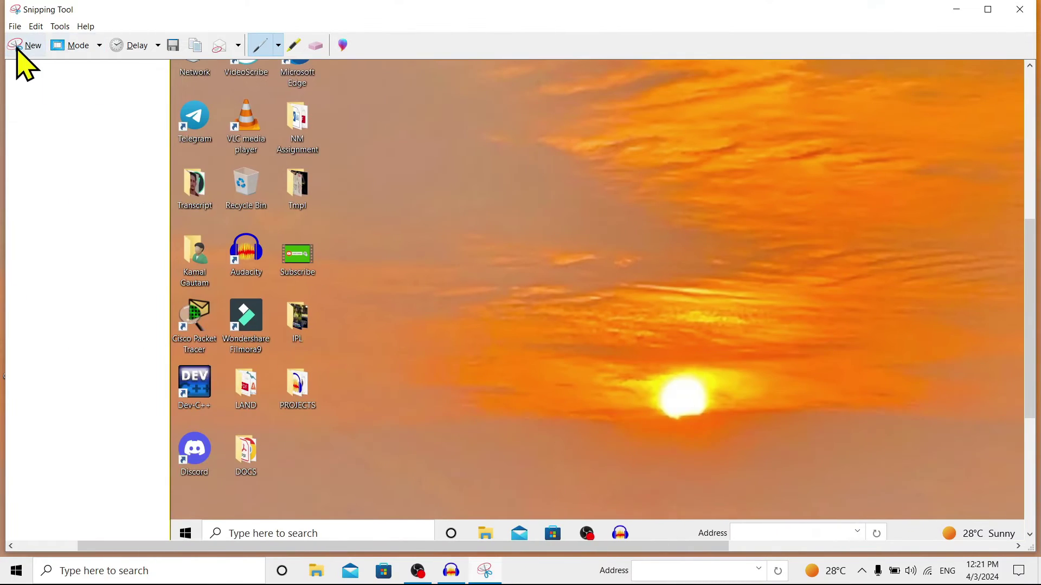
pyautogui.click(22, 46)
pyautogui.click(420, 113)
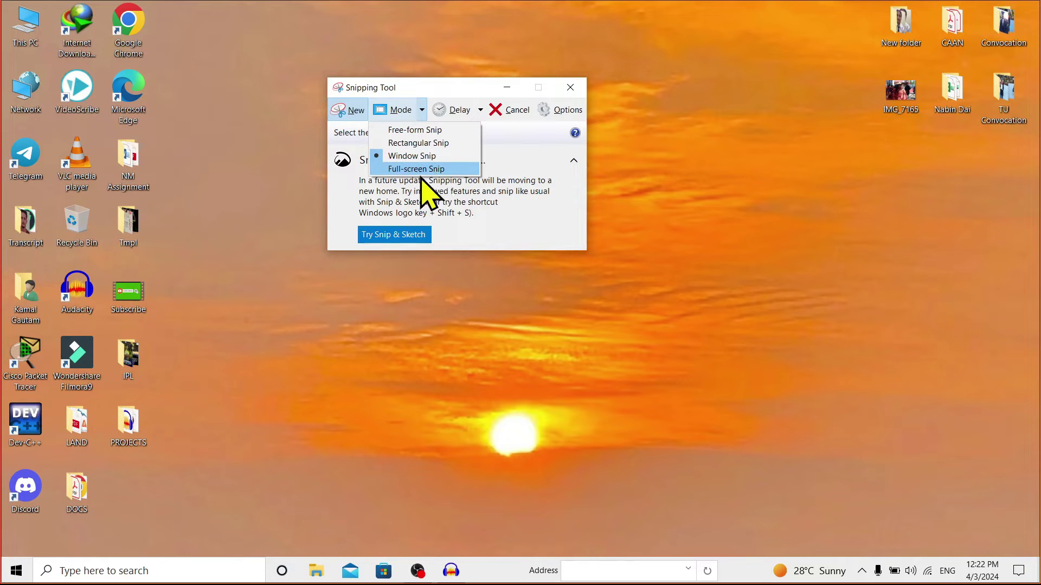
# Open File Explorer in a smaller window and capture it as a Window Snip.
pyautogui.press('super+e')
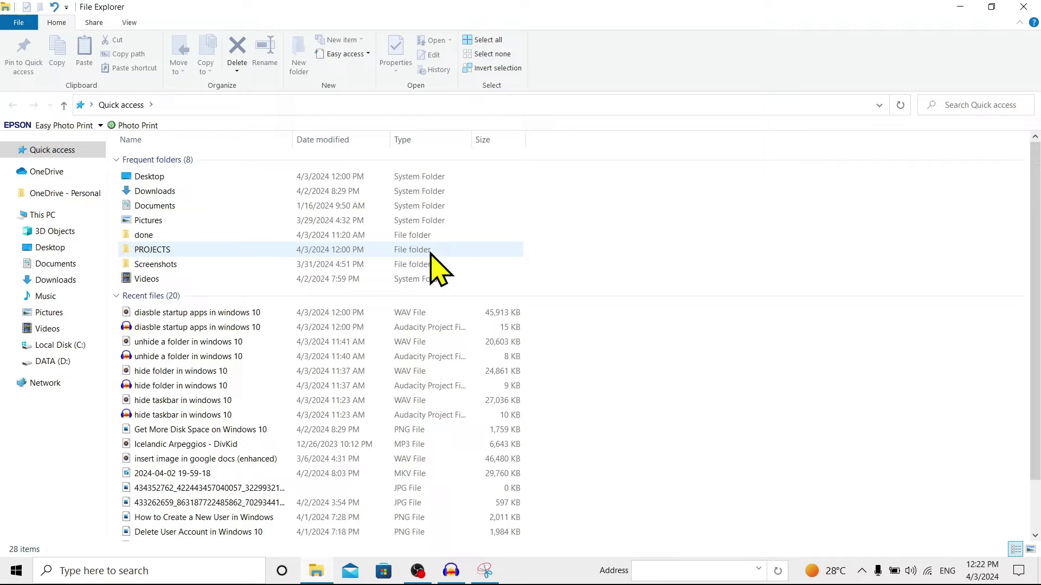
pyautogui.doubleClick(506, 6)
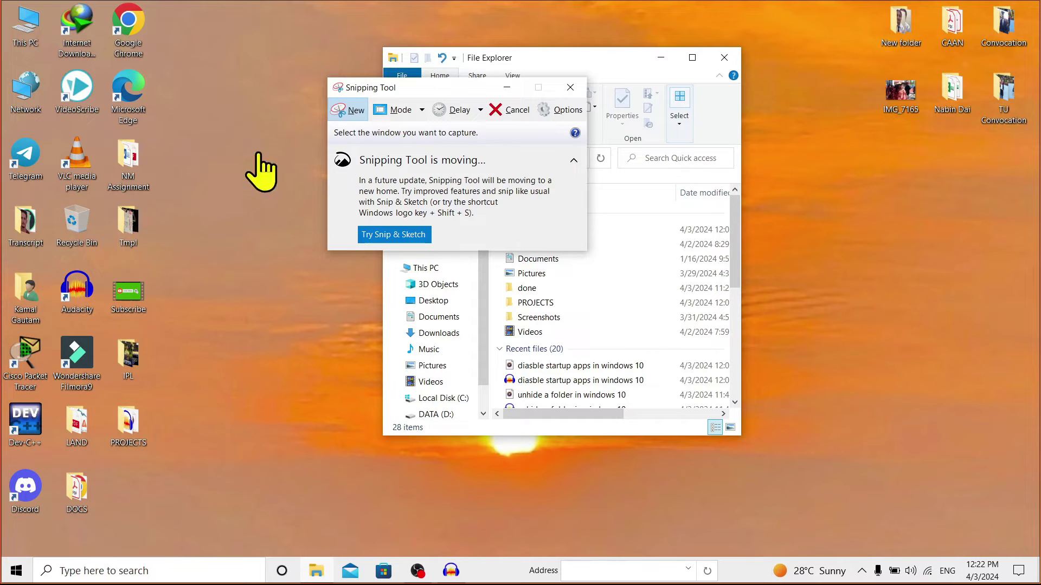
pyautogui.click(421, 111)
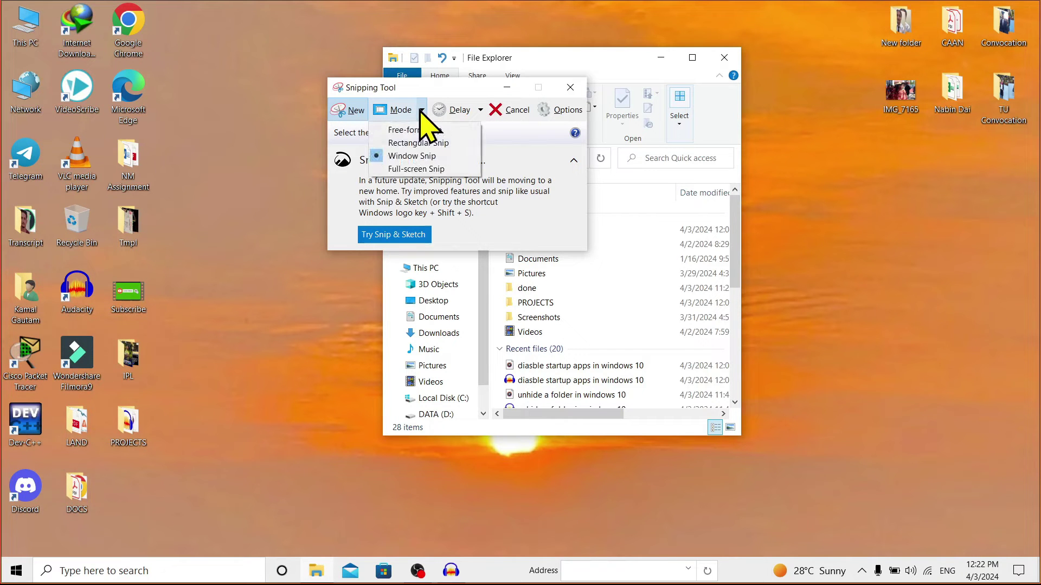
pyautogui.click(432, 156)
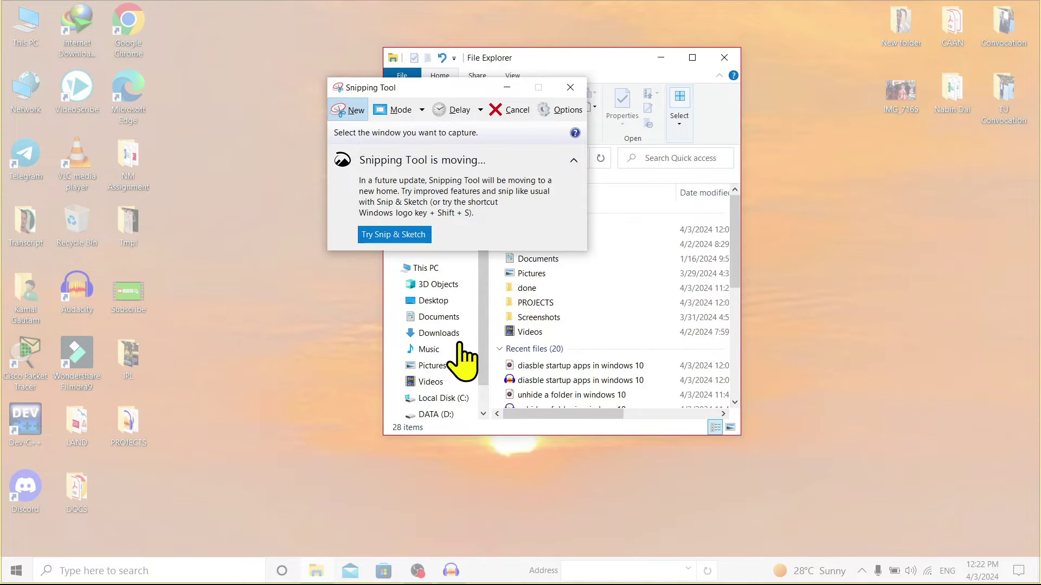
pyautogui.click(692, 317)
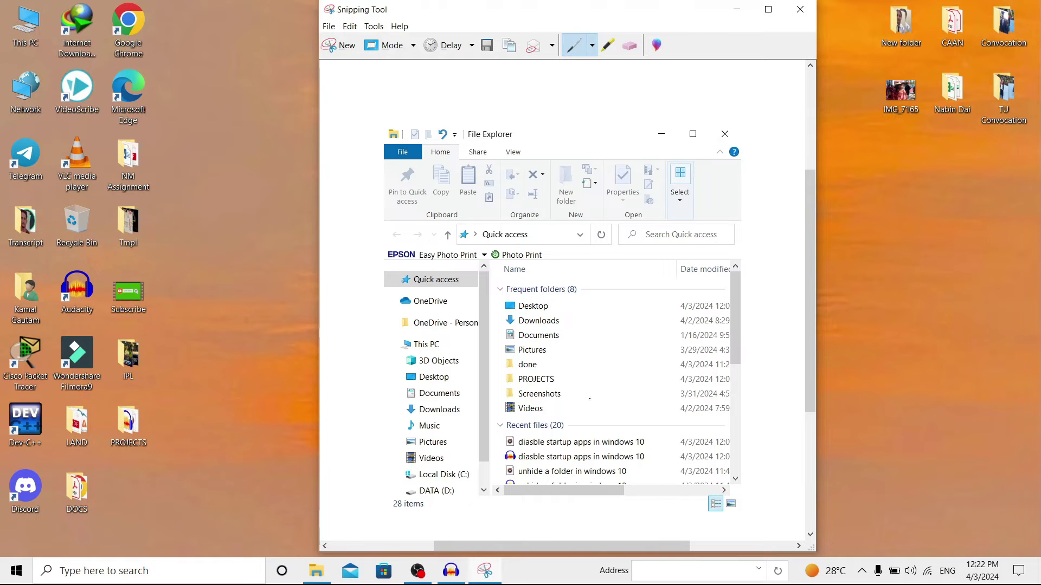
# Take a Full-screen Snip of the desktop with File Explorer open.
pyautogui.click(340, 45)
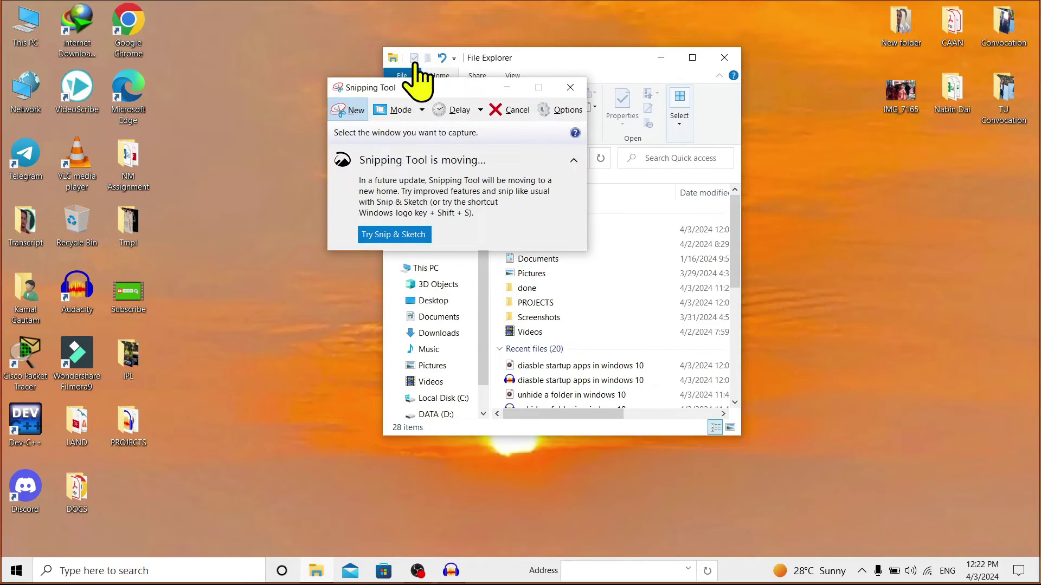
pyautogui.click(411, 111)
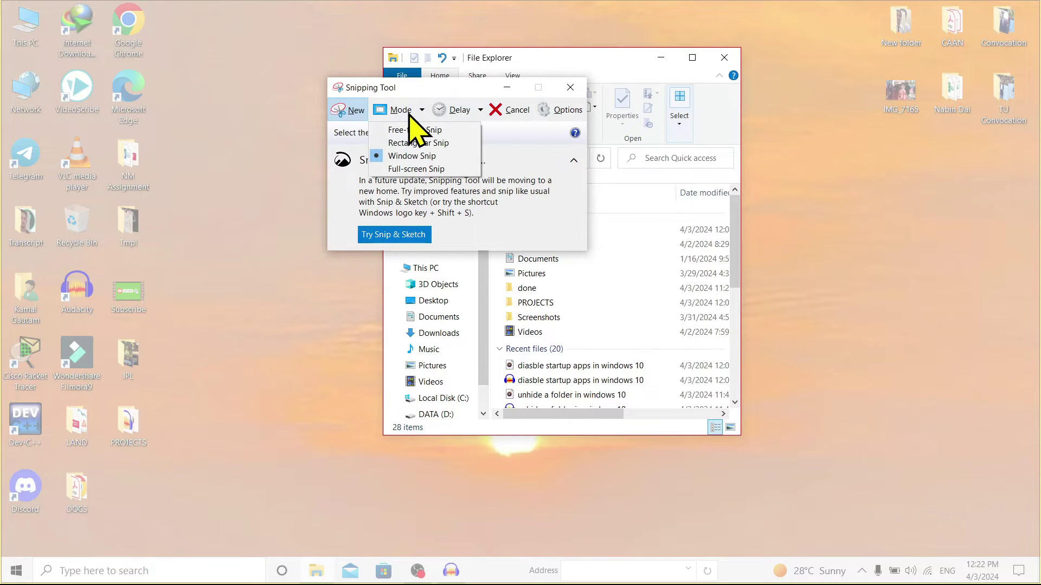
pyautogui.click(441, 169)
pyautogui.scroll(-5, 558, 410)
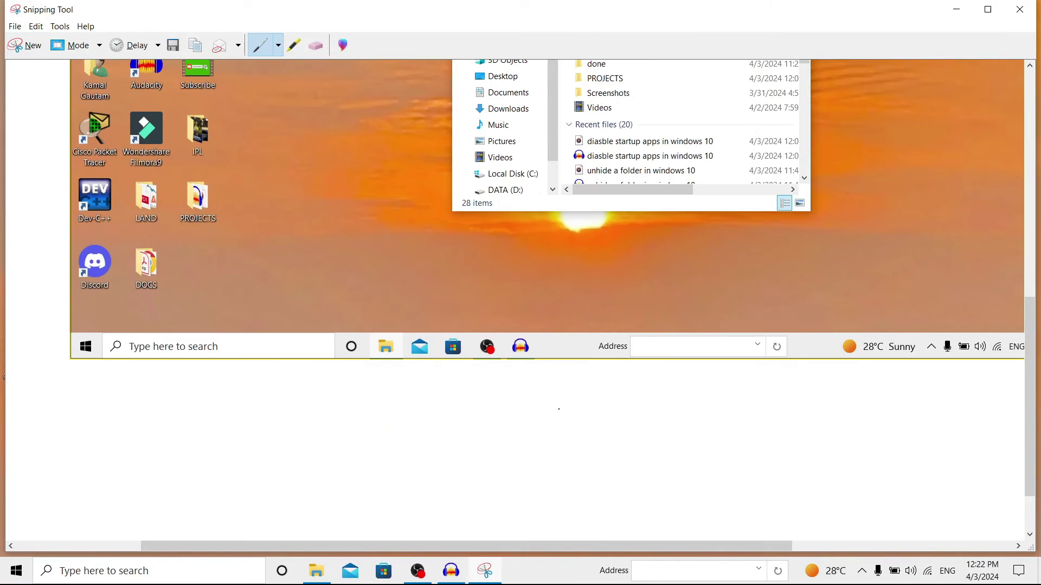
pyautogui.scroll(4, 558, 409)
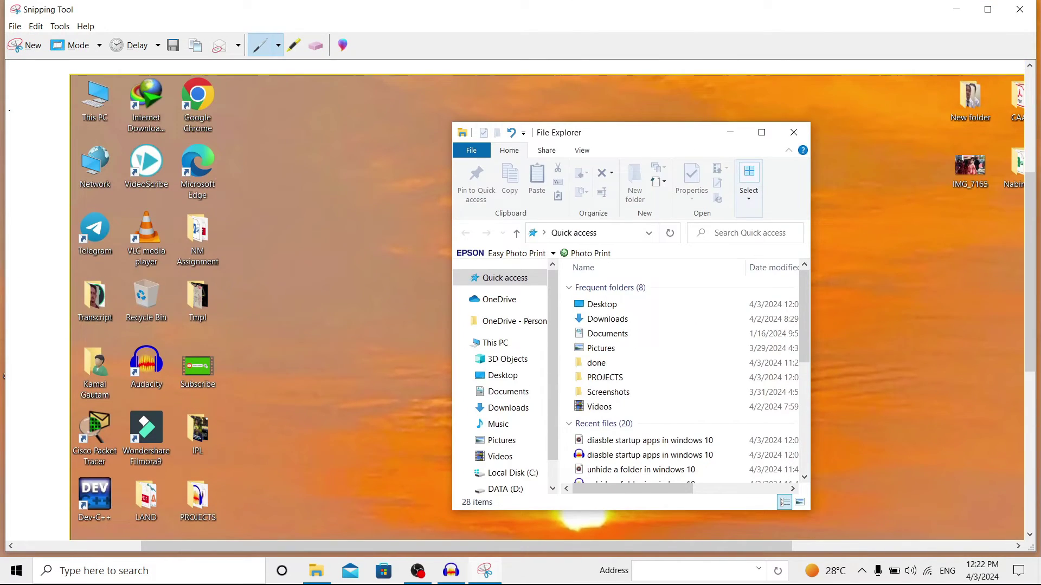
# Start a new snip, keep the delay at No Delay, and cancel the pending capture.
pyautogui.click(23, 50)
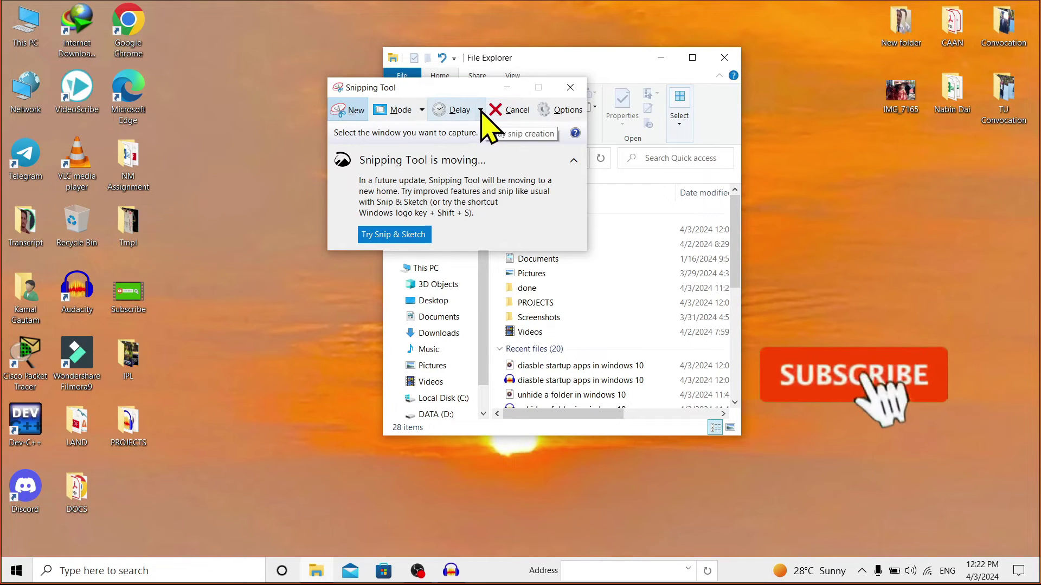
pyautogui.click(480, 110)
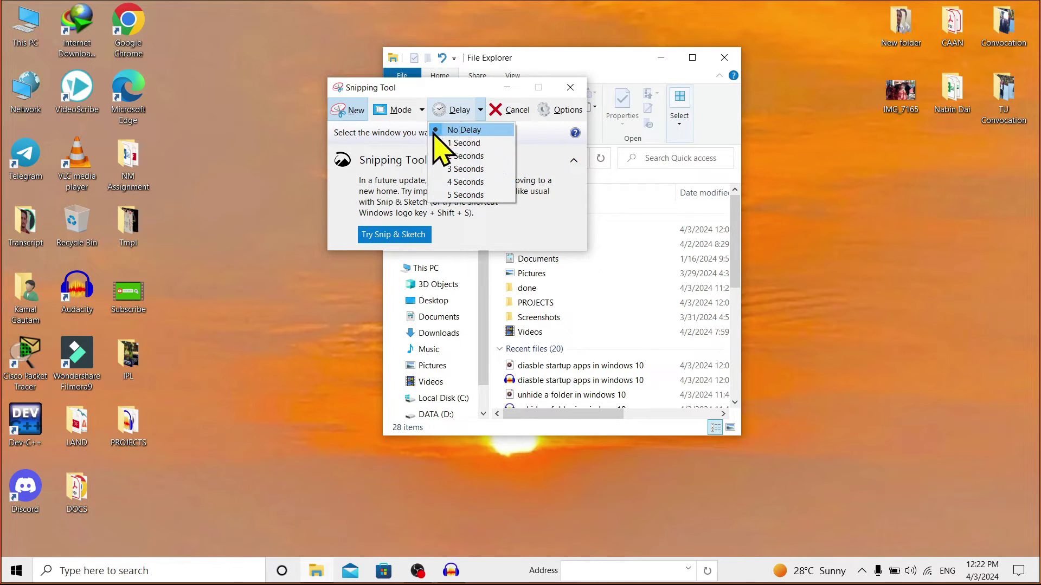
pyautogui.click(461, 136)
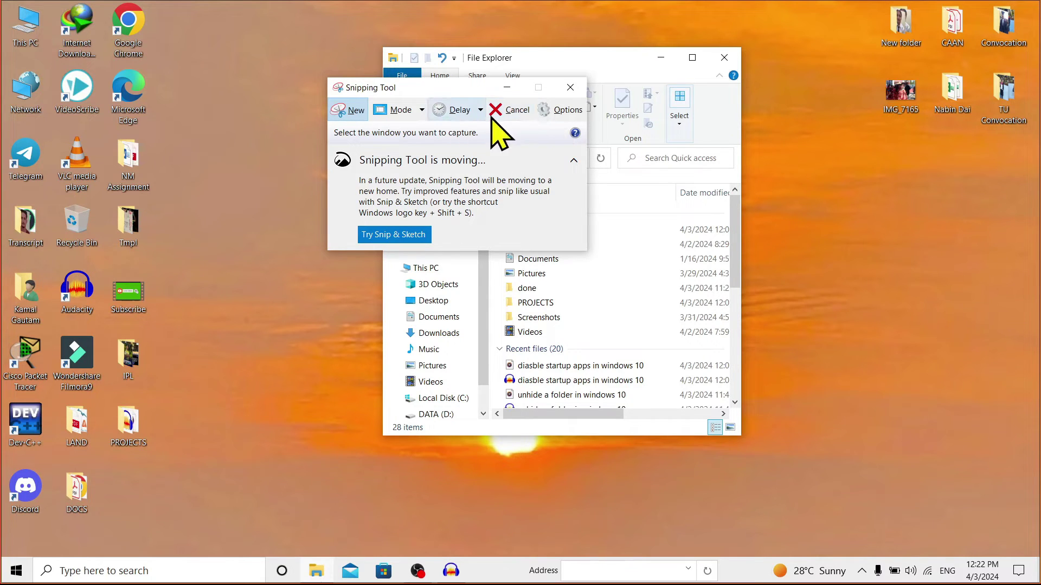
pyautogui.click(509, 110)
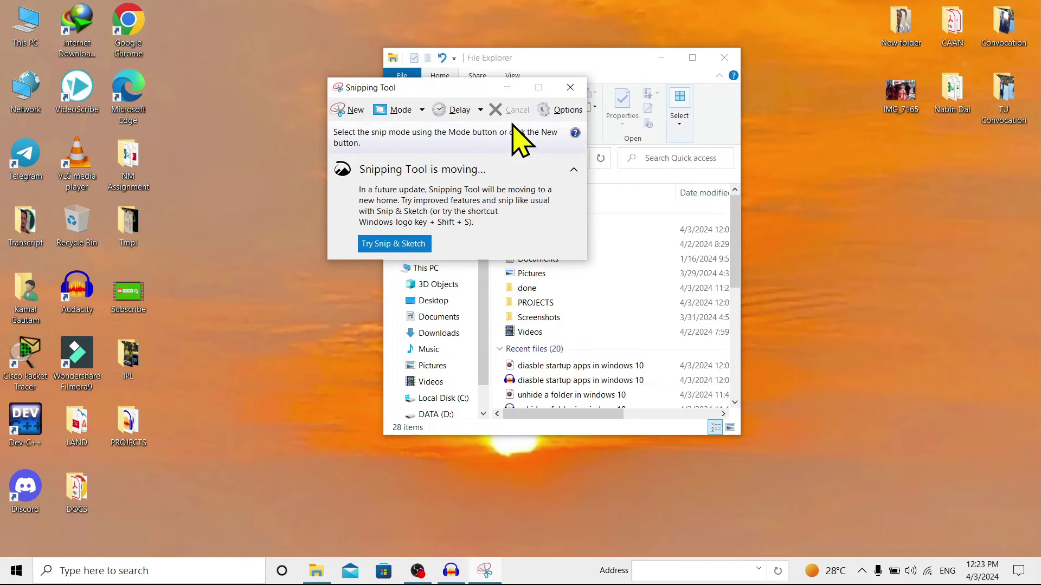
# In Options, leave the selection ink colour at Red and confirm with OK.
pyautogui.click(547, 110)
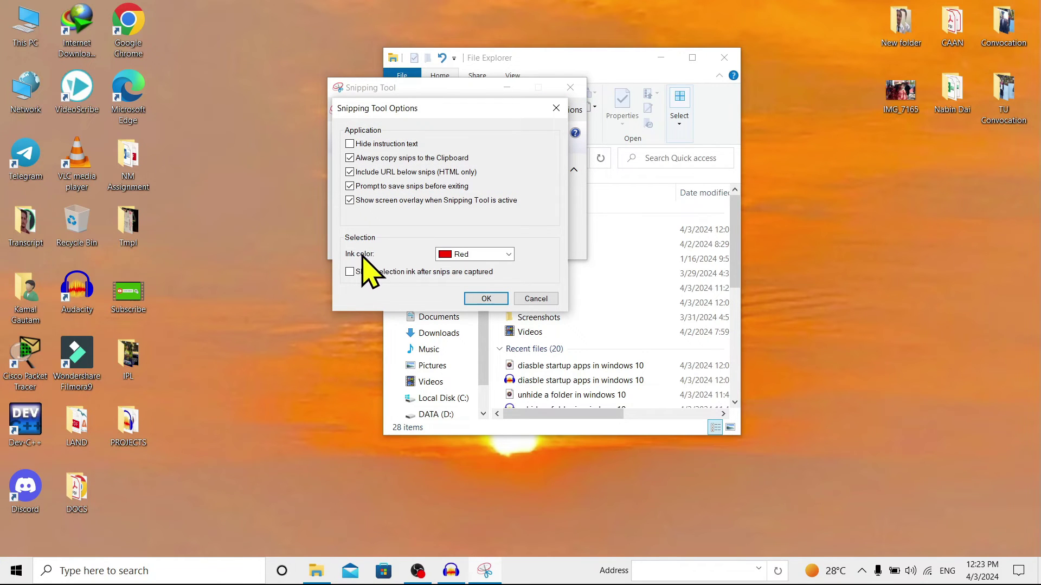
pyautogui.click(509, 255)
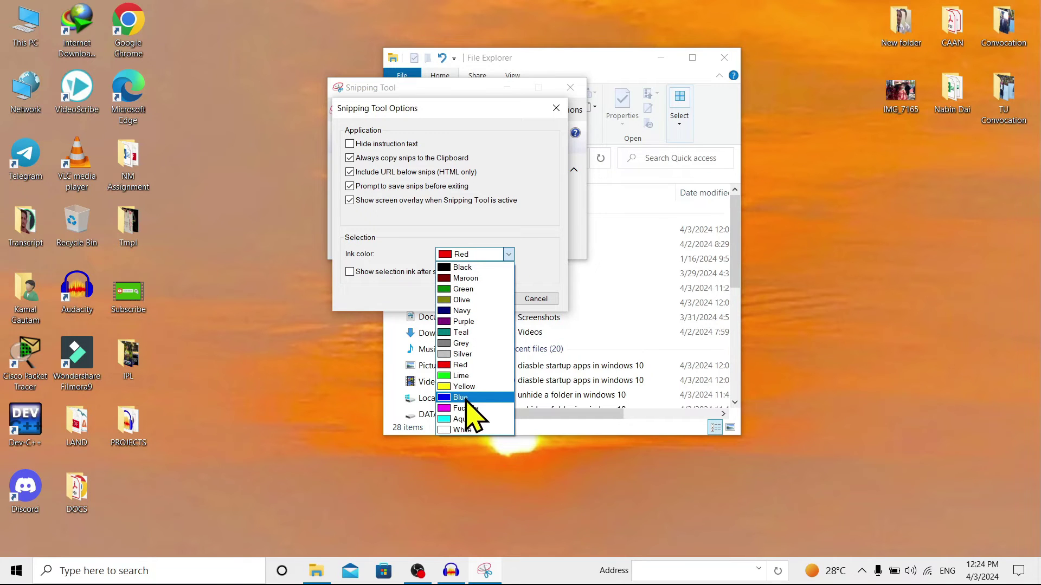
pyautogui.click(471, 366)
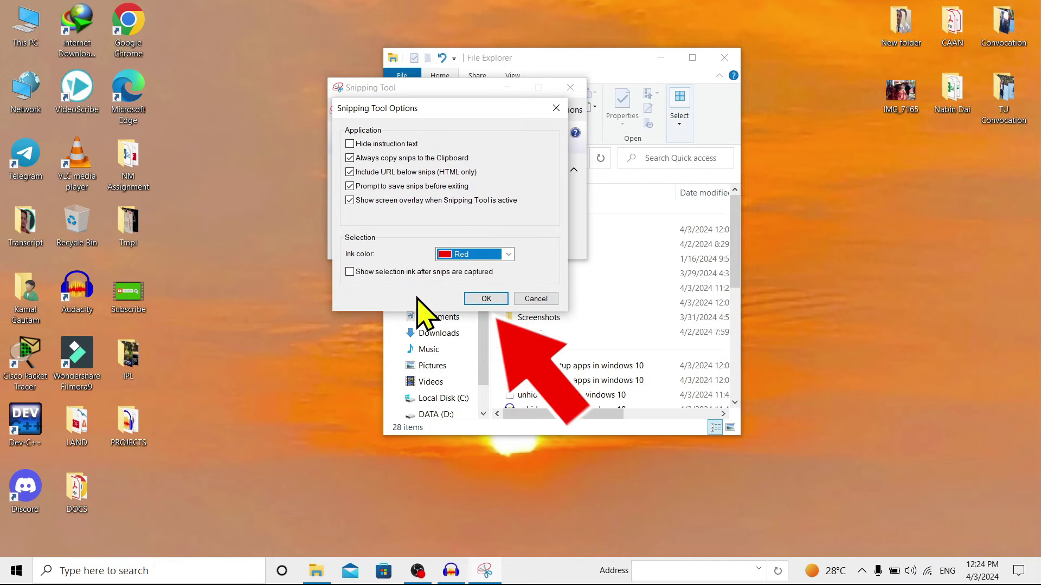
pyautogui.click(477, 303)
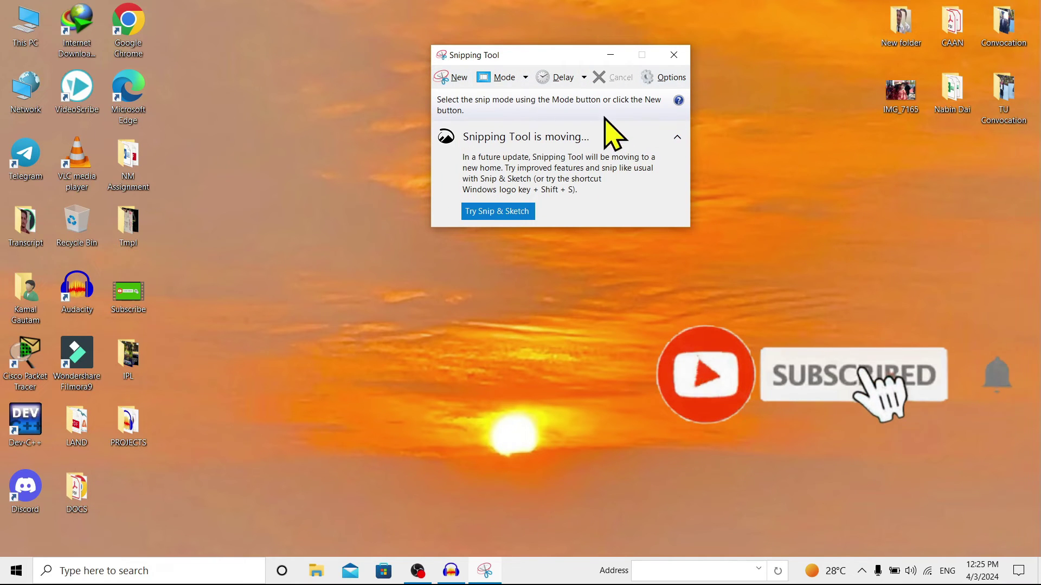
# Capture a Rectangular Snip of the cloud-streaked orange sunset sky.
pyautogui.click(523, 79)
pyautogui.click(536, 110)
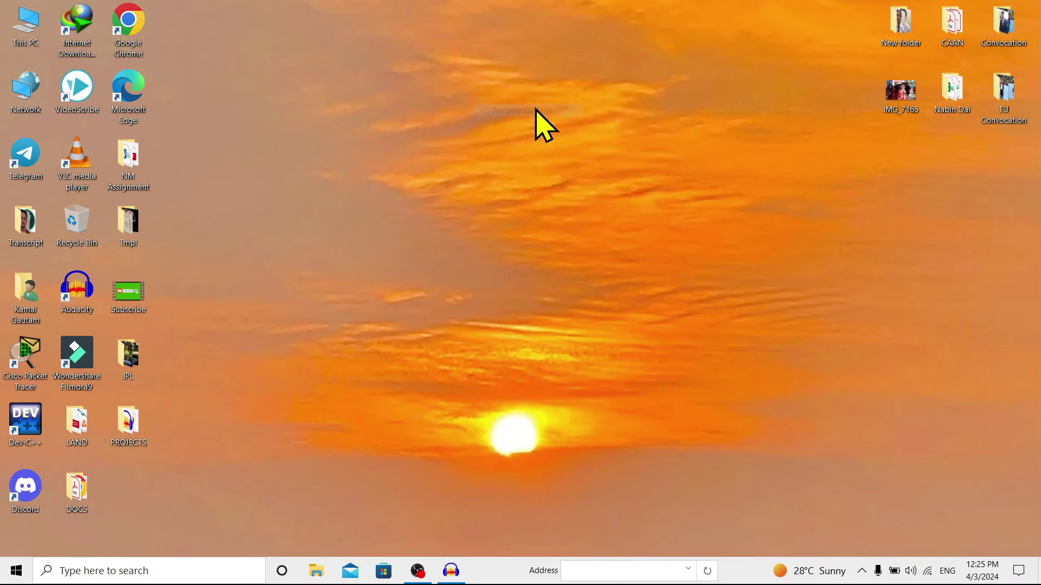
pyautogui.click(451, 79)
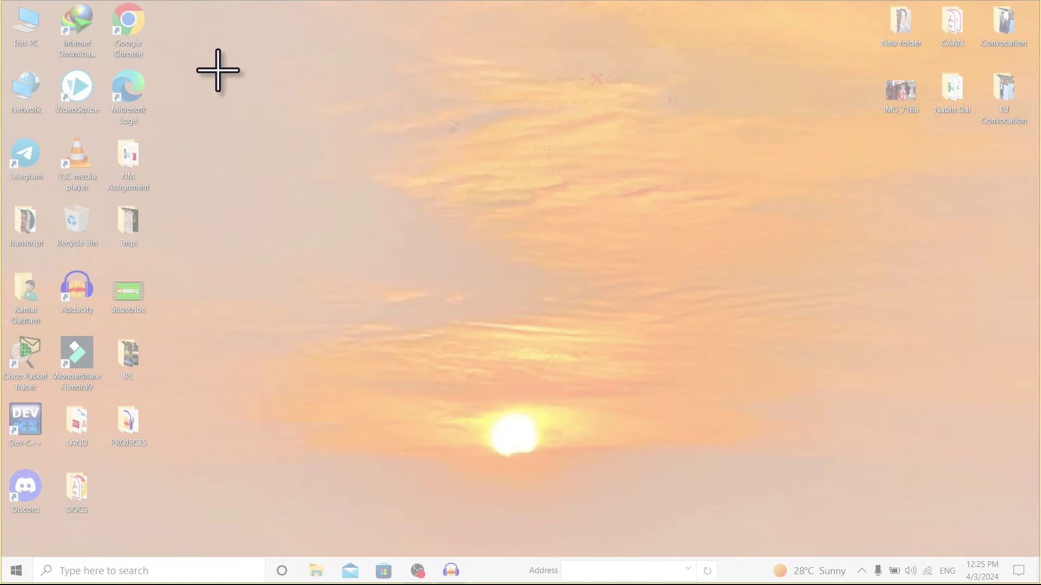
pyautogui.moveTo(217, 69); pyautogui.dragTo(786, 407)
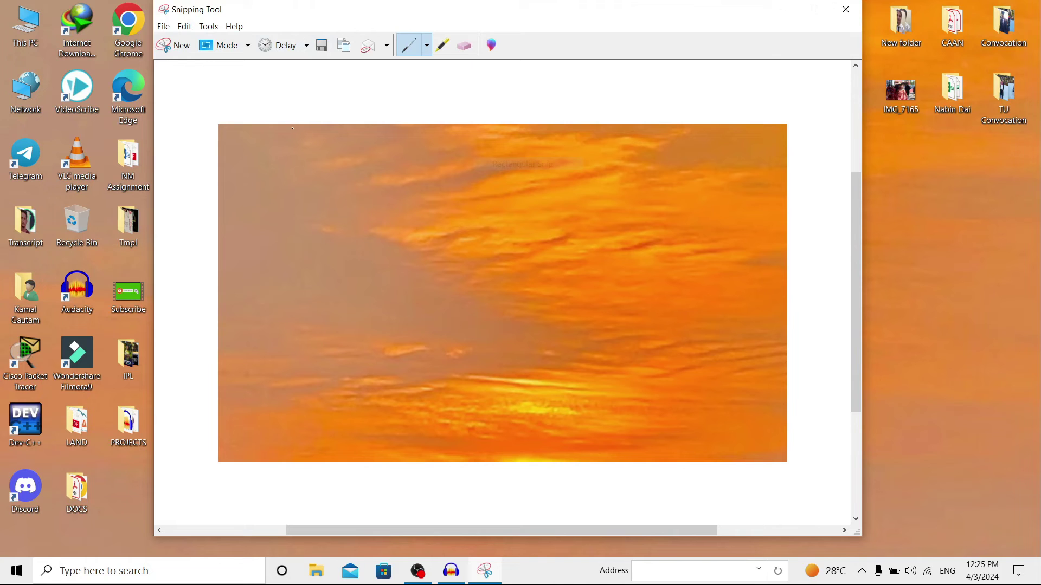
# Save the snip to the Desktop as the JPEG file 'Test Snipping'.
pyautogui.click(322, 48)
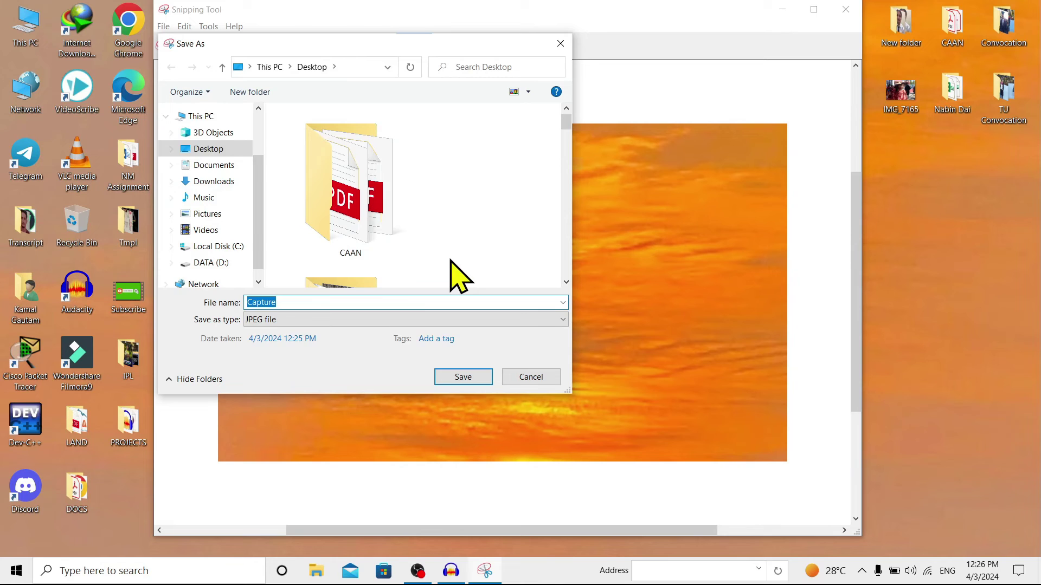
pyautogui.write('Test Snipping')
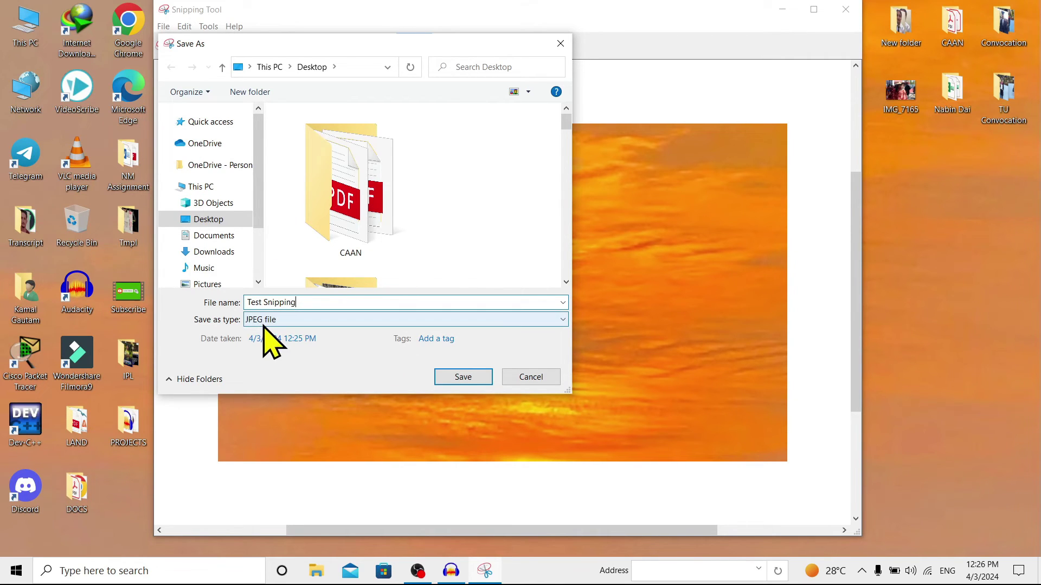
pyautogui.click(318, 325)
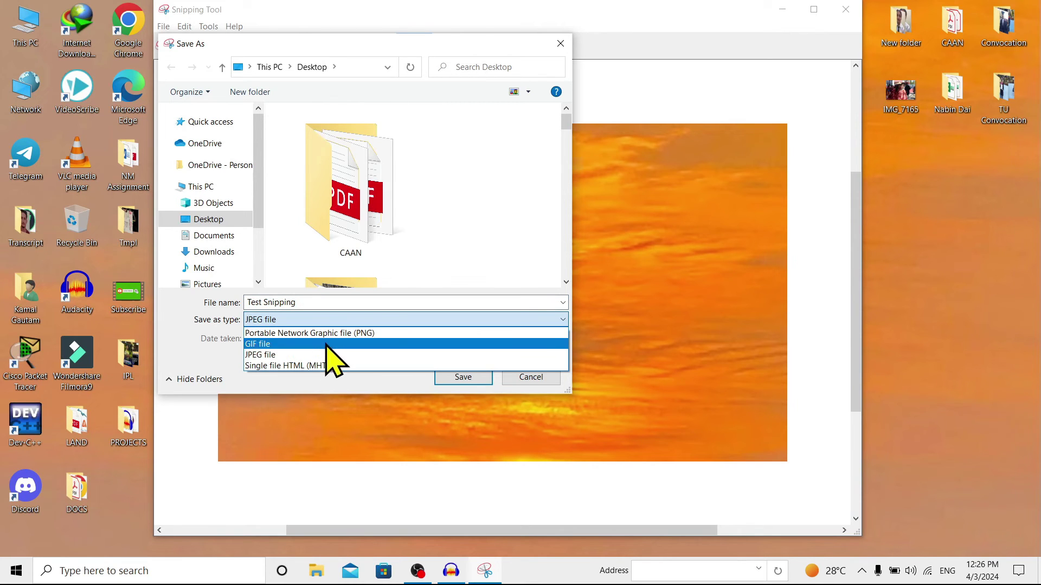
pyautogui.click(317, 353)
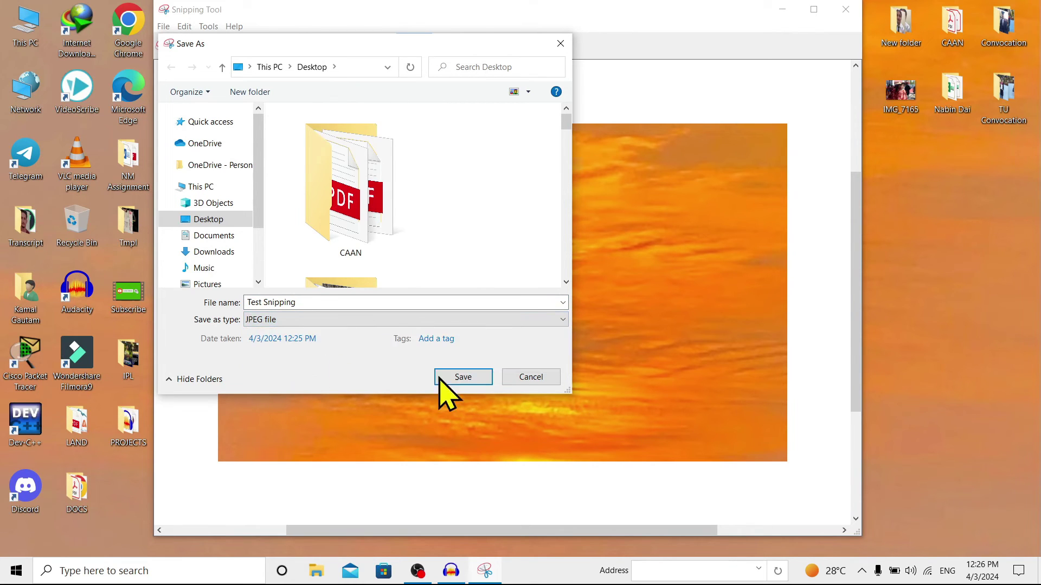
pyautogui.click(470, 382)
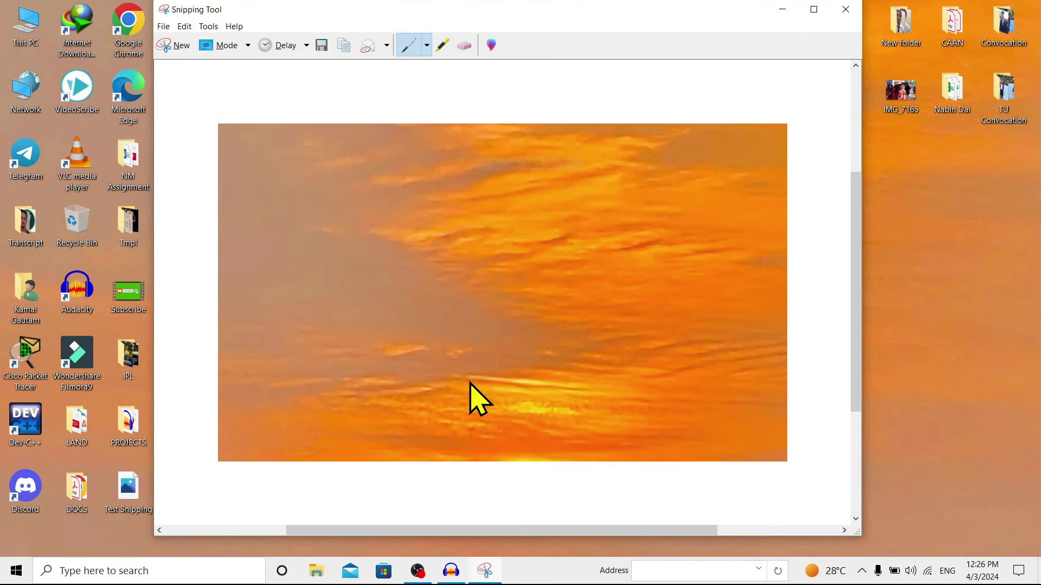
# Move the Test Snipping file to mid-desktop and open it in Photos.
pyautogui.moveTo(593, 19); pyautogui.dragTo(850, 71)
pyautogui.moveTo(139, 507); pyautogui.dragTo(248, 275)
pyautogui.doubleClick(242, 297)
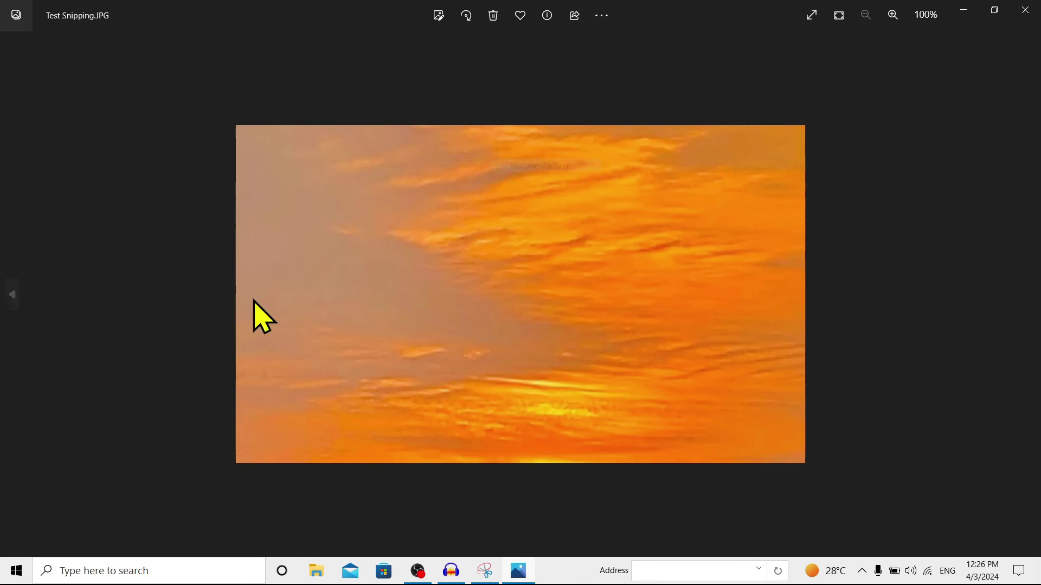
# Close the image viewer, centre the Snipping Tool window, and glance at the Send Snip options.
pyautogui.click(1025, 10)
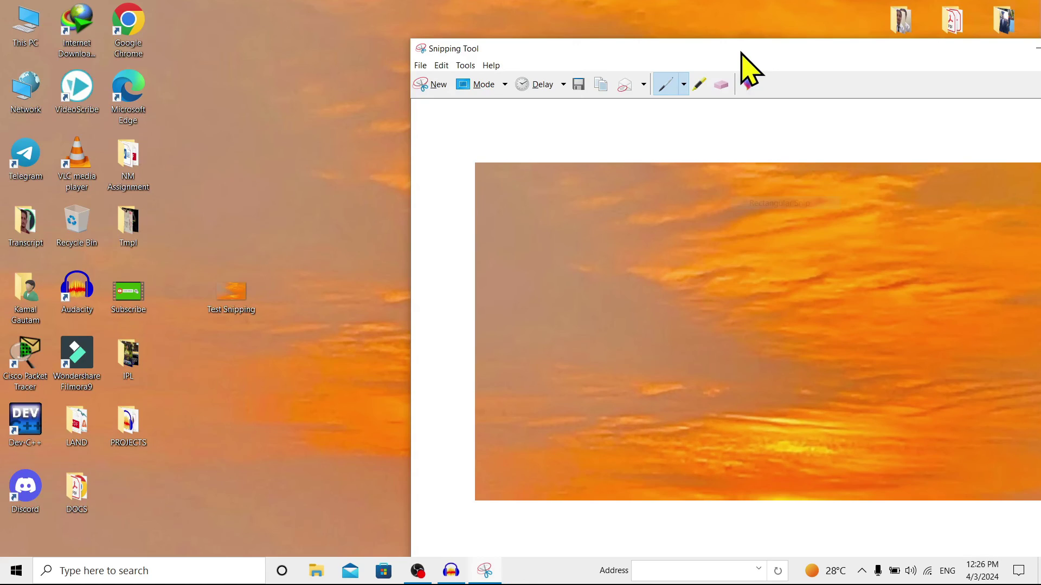
pyautogui.moveTo(742, 52); pyautogui.dragTo(500, 20)
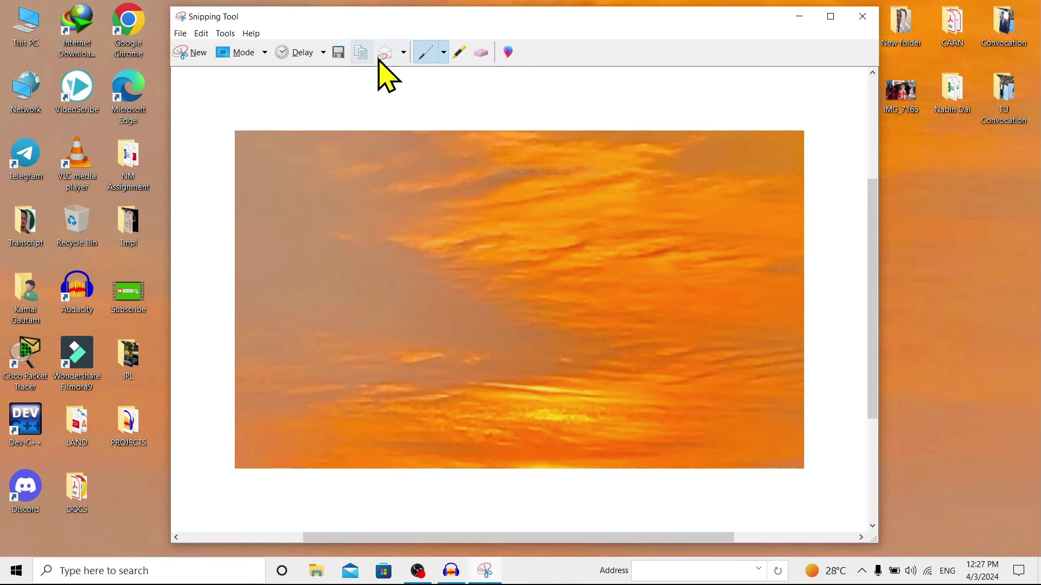
pyautogui.click(404, 53)
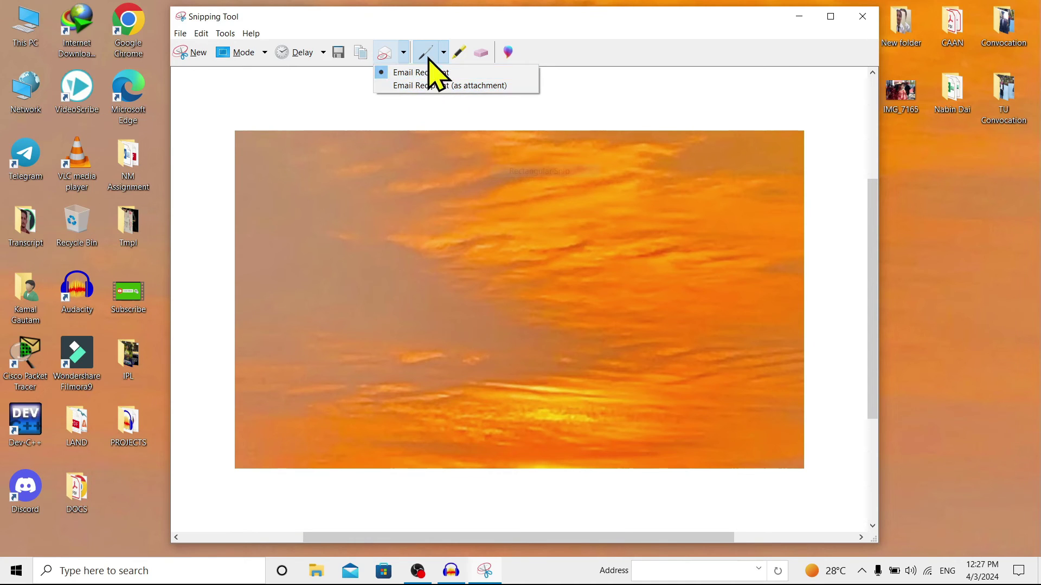
pyautogui.click(425, 35)
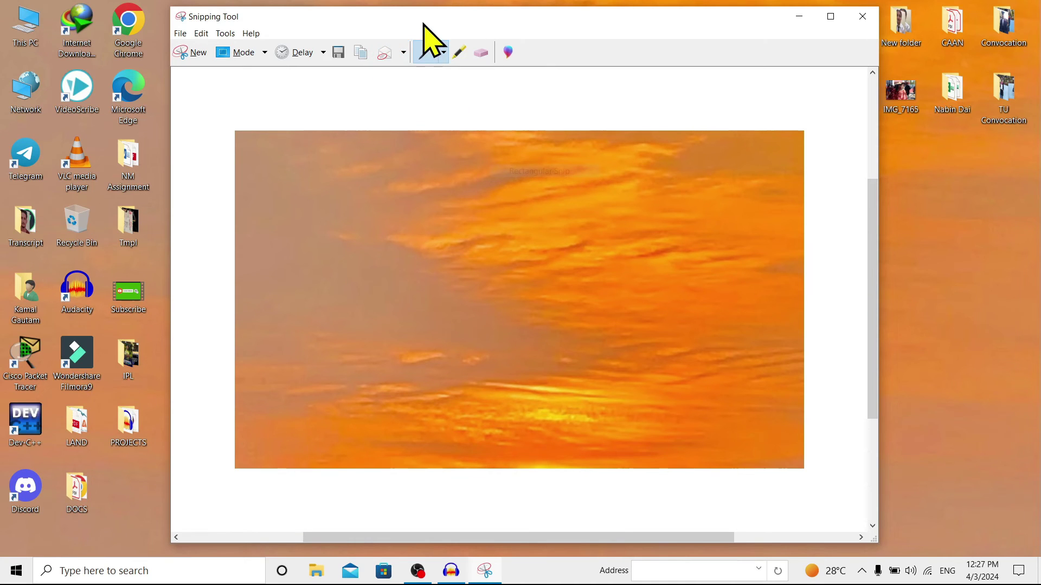
# Draw two black pen loops on the sunset snip, one below the other.
pyautogui.click(426, 53)
pyautogui.moveTo(417, 187)
pyautogui.mouseDown()
pyautogui.moveTo(333, 271)
pyautogui.moveTo(430, 256)
pyautogui.moveTo(418, 187)
pyautogui.mouseUp()
pyautogui.moveTo(364, 327); pyautogui.dragTo(316, 378)
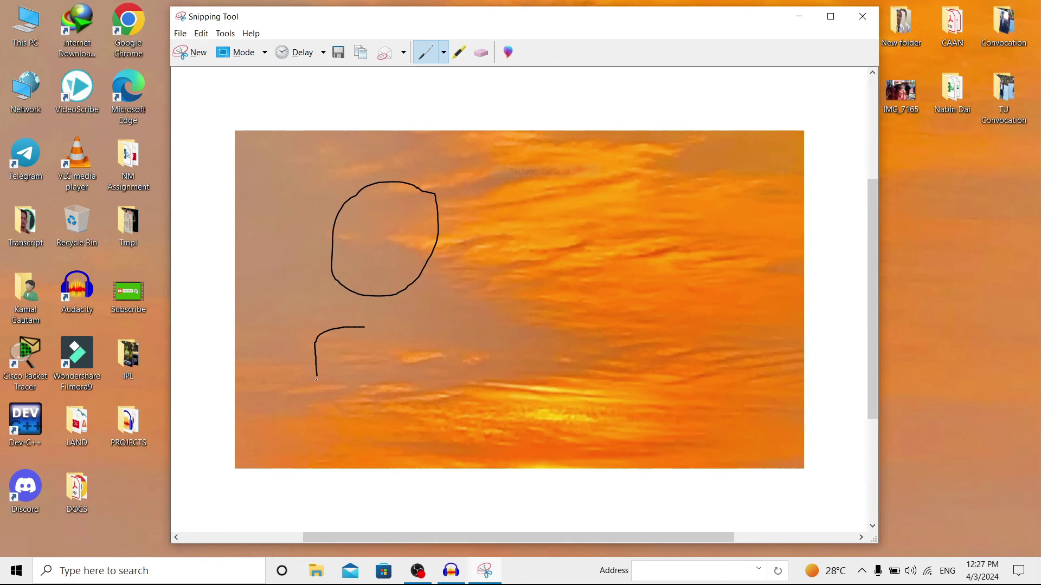
# Erase the yellow highlighter marks and the lower loop, keeping only the upper pen circle.
pyautogui.click(459, 53)
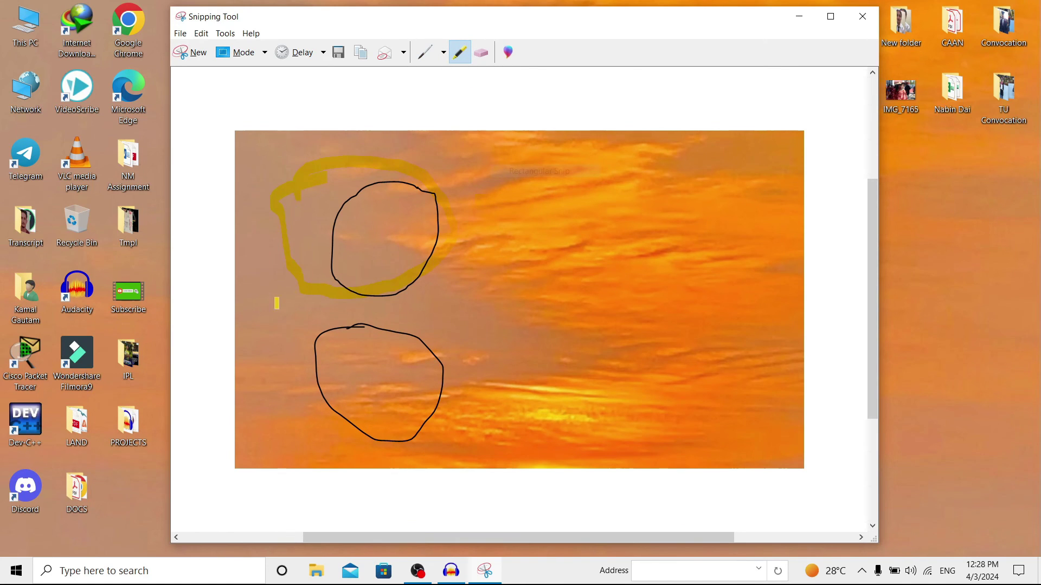
pyautogui.click(482, 54)
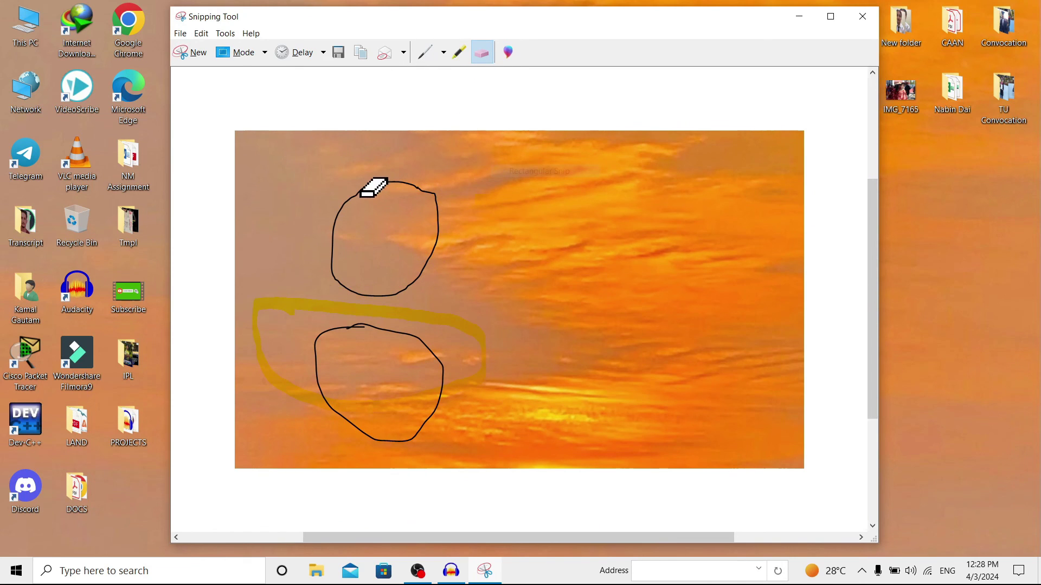
pyautogui.click(327, 310)
pyautogui.click(316, 347)
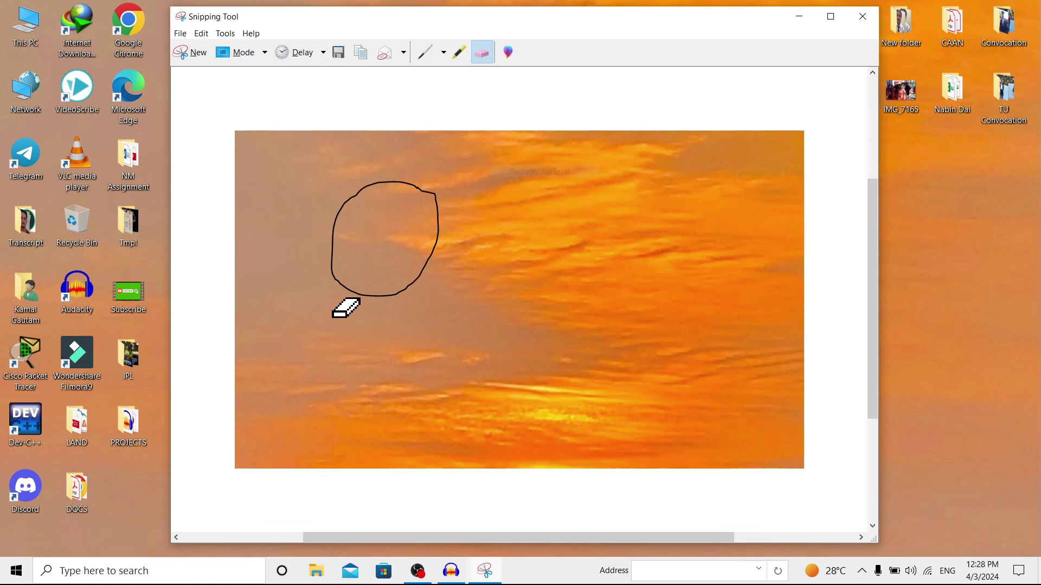